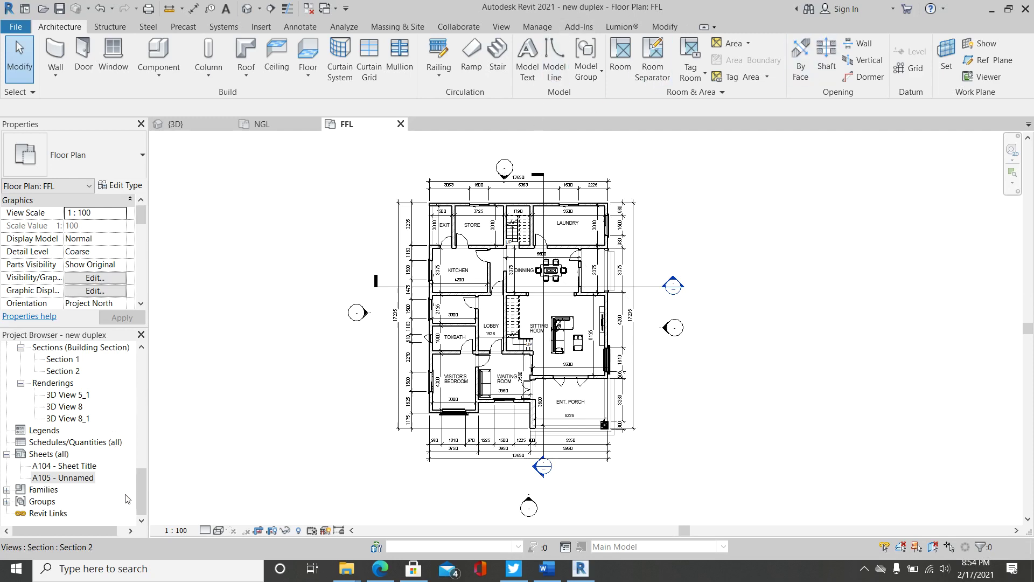
pyautogui.moveTo(141, 487); pyautogui.dragTo(141, 466)
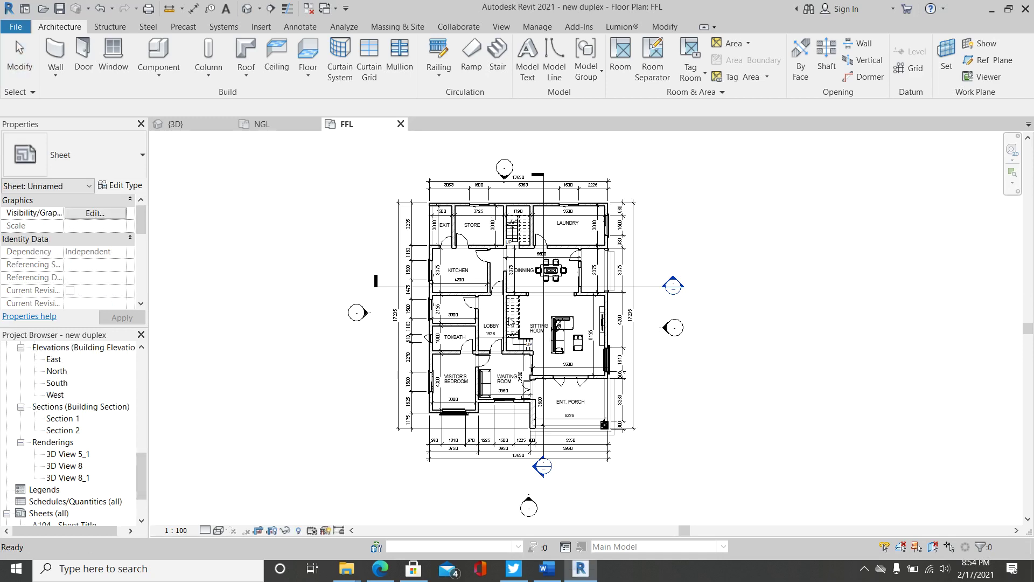
pyautogui.scroll(2, 508, 315)
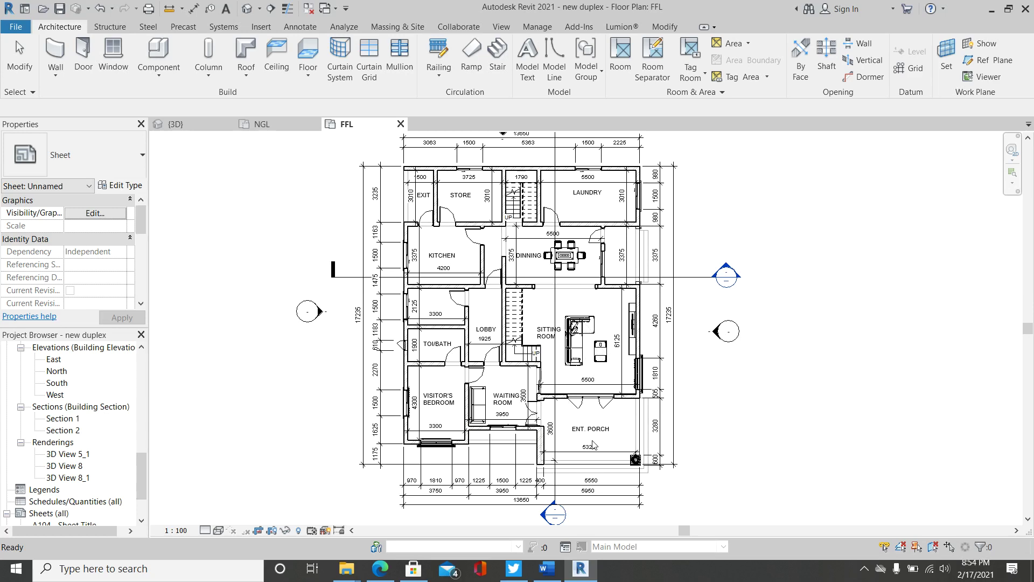
pyautogui.scroll(2, 595, 442)
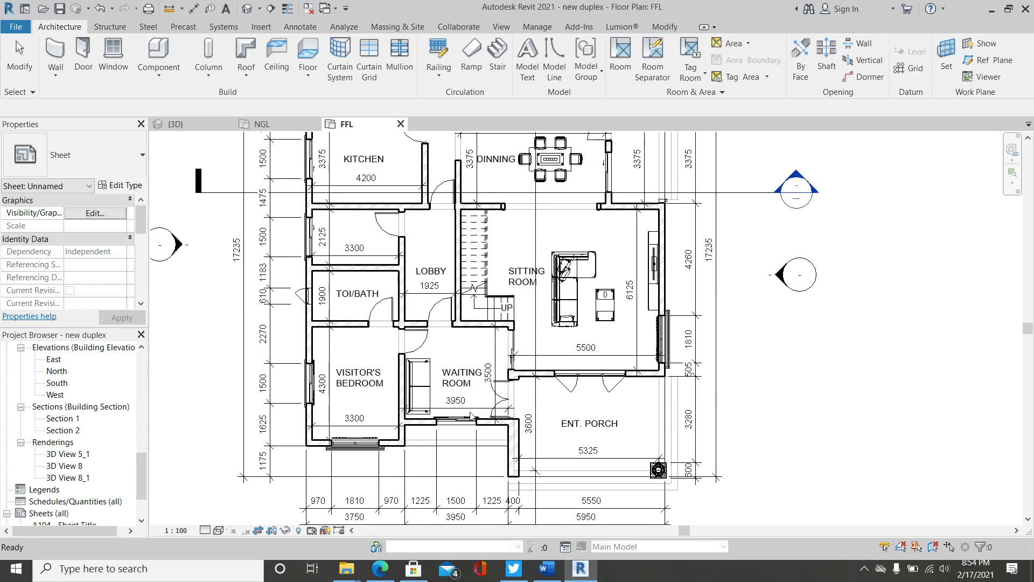
pyautogui.scroll(-2, 440, 450)
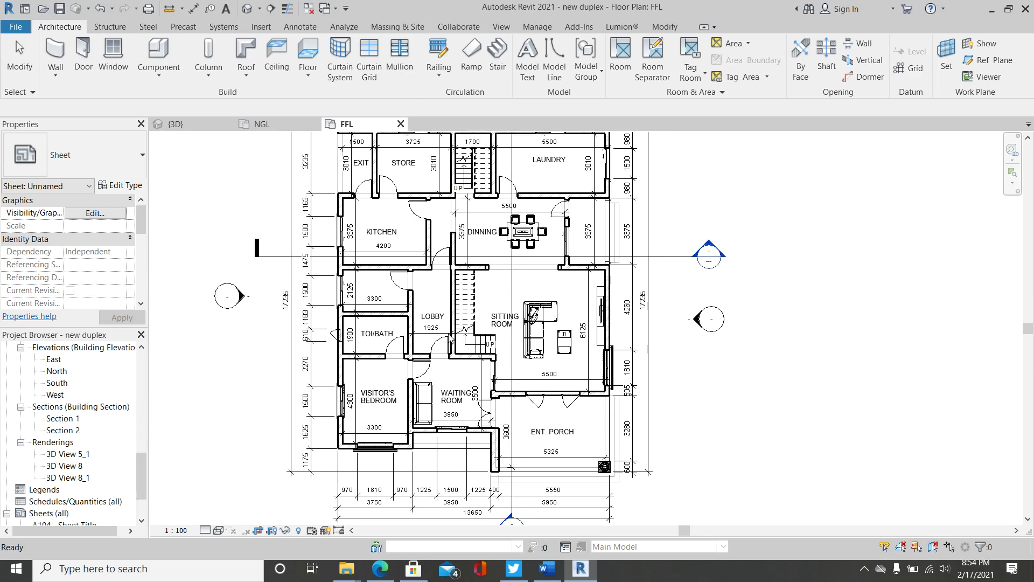
pyautogui.scroll(-2, 549, 388)
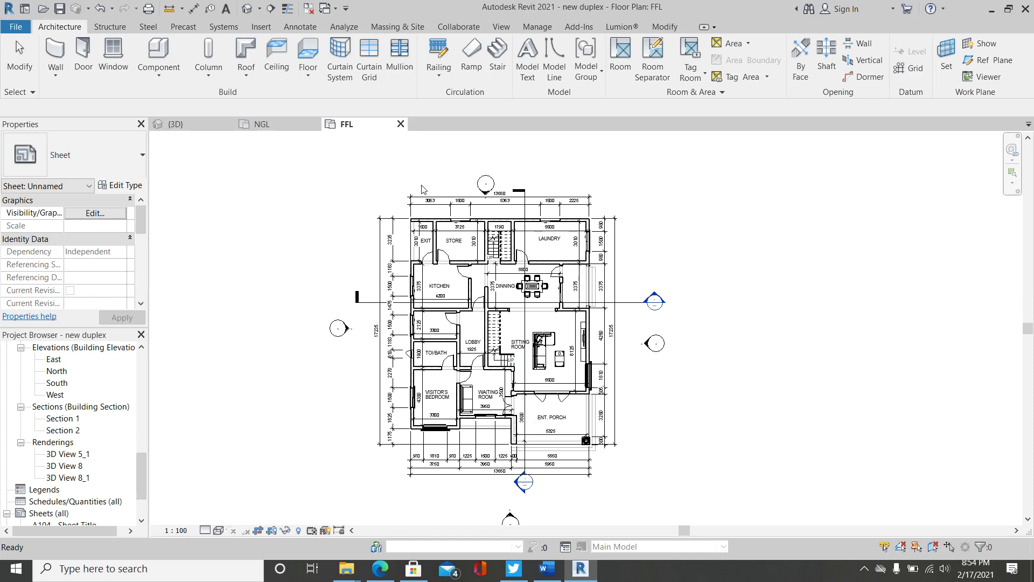
pyautogui.scroll(-2, 463, 272)
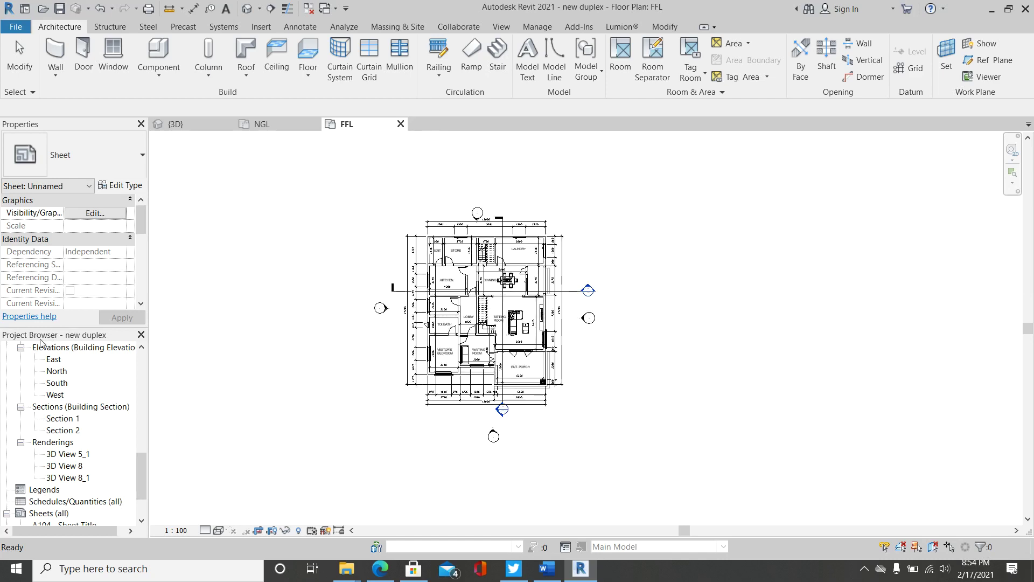
# Step: Create a new sheet using the B 11 x 17 Horizontal titleblock
pyautogui.scroll(-2, 67, 399)
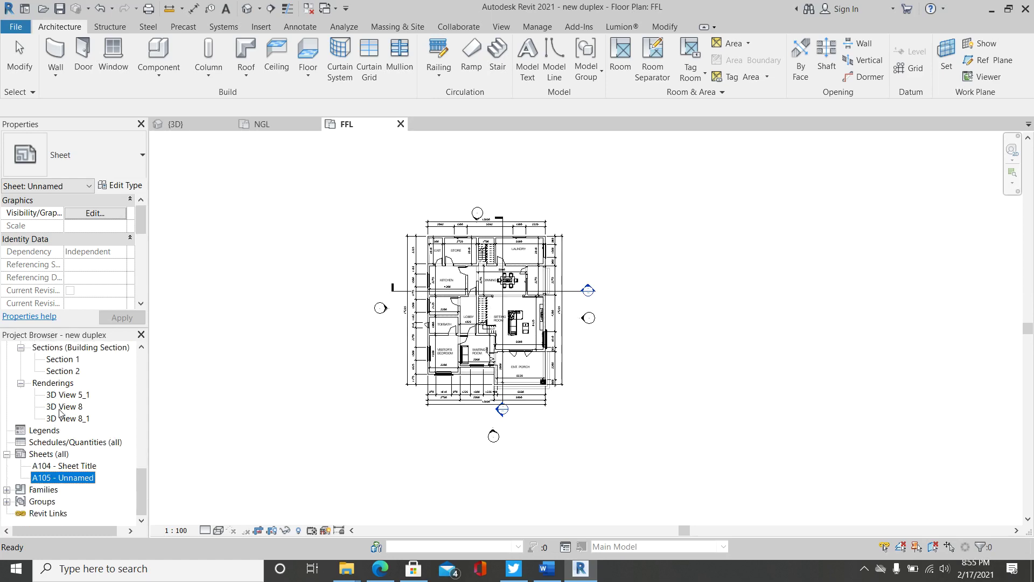
pyautogui.click(46, 454)
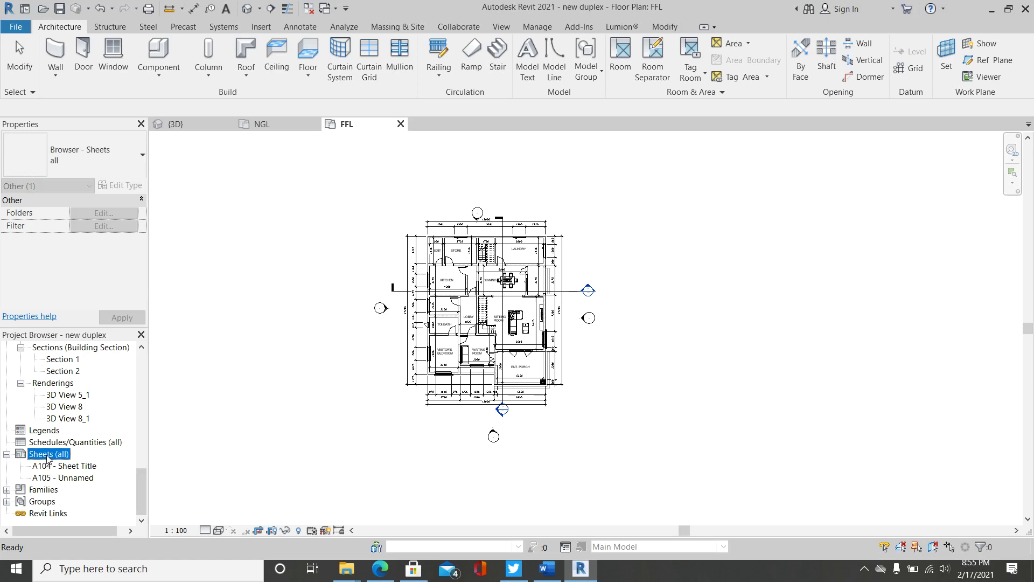
pyautogui.rightClick(47, 458)
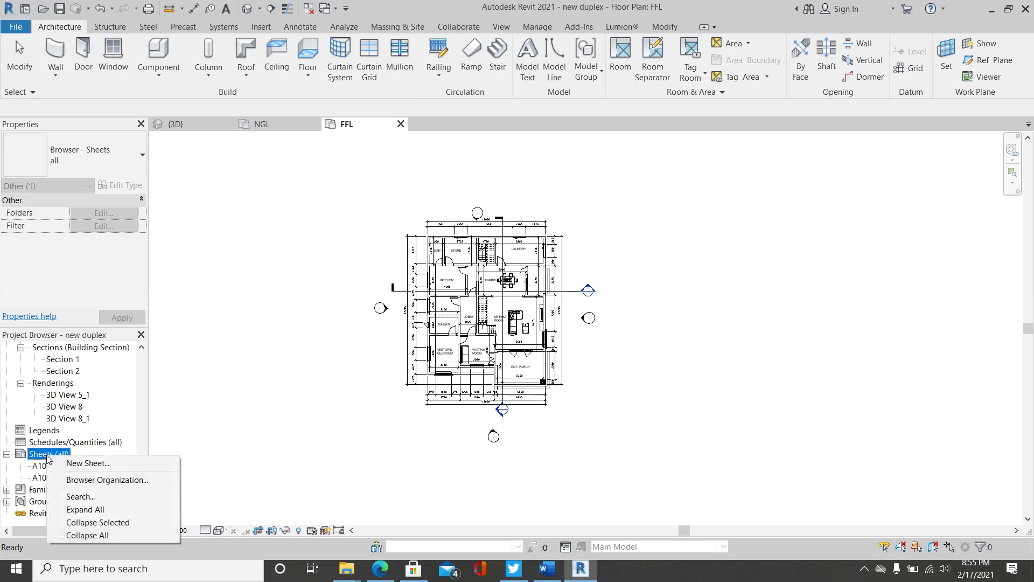
pyautogui.click(87, 465)
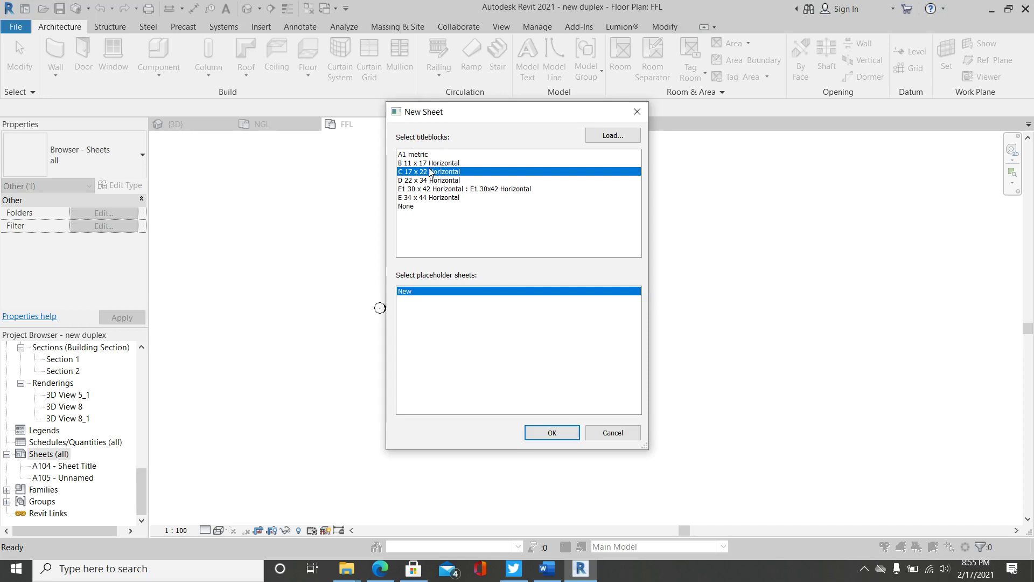
pyautogui.click(428, 164)
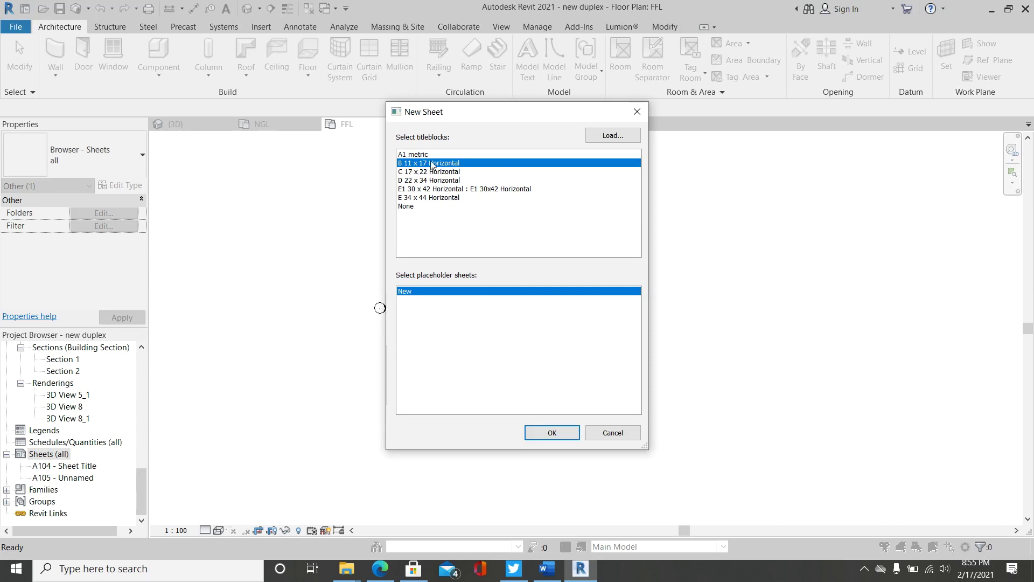
pyautogui.click(560, 441)
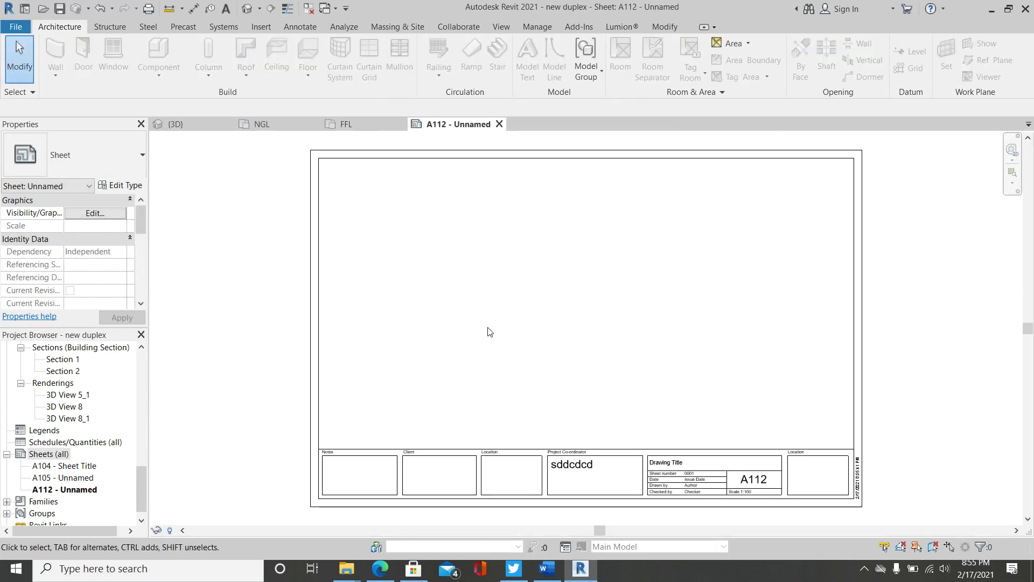
# Step: Examine the title block of the new sheet, including its notes, client, location, project co-ordinator and drawing title fields
pyautogui.scroll(-2, 487, 331)
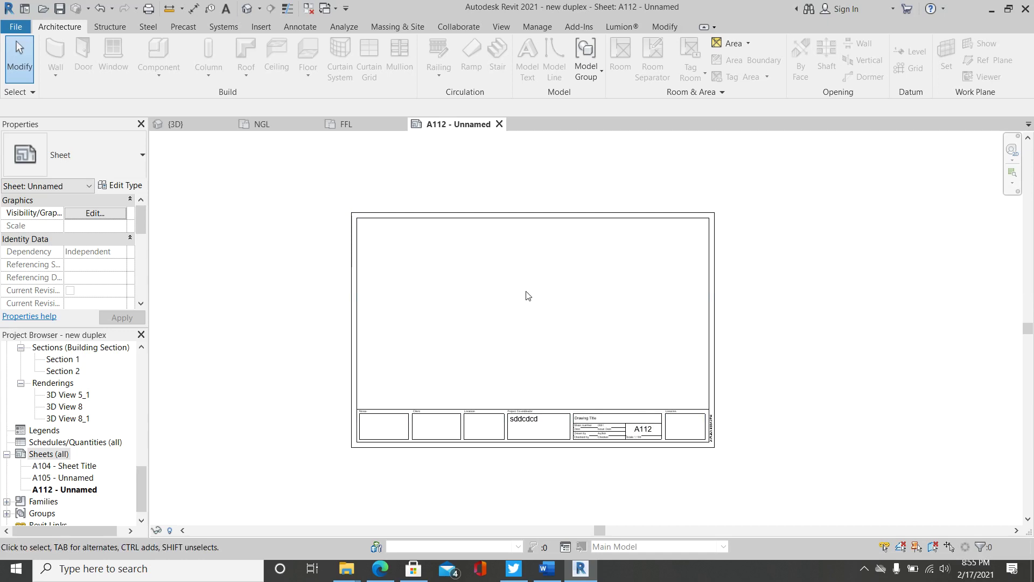
pyautogui.scroll(1, 522, 321)
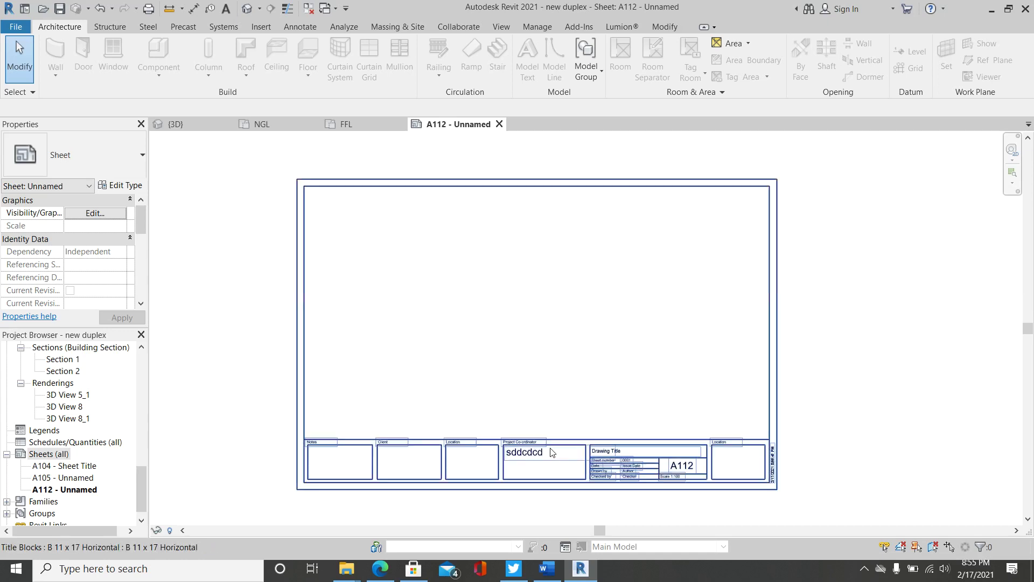
pyautogui.scroll(1, 563, 457)
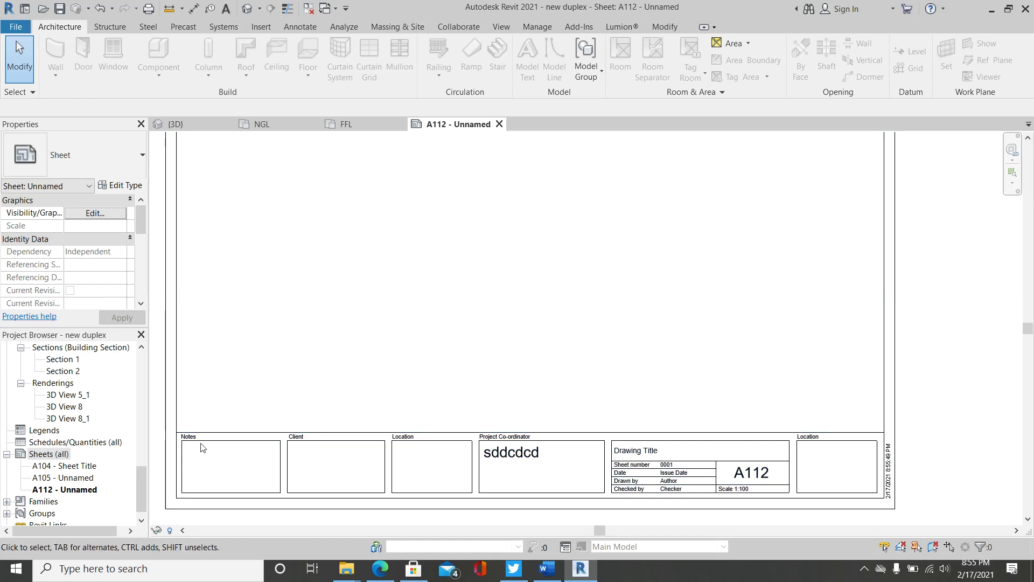
pyautogui.scroll(2, 183, 445)
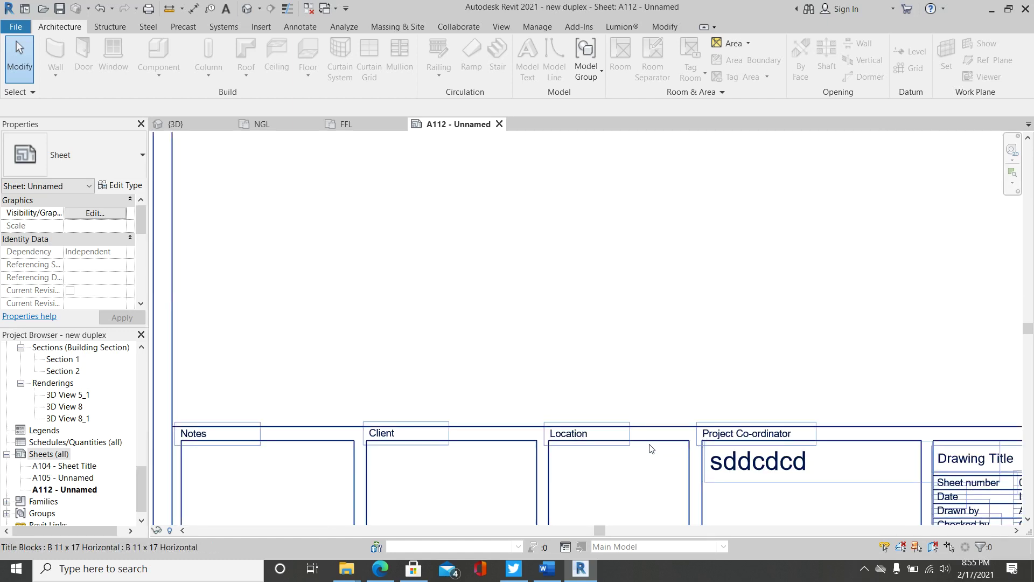
pyautogui.scroll(-2, 582, 390)
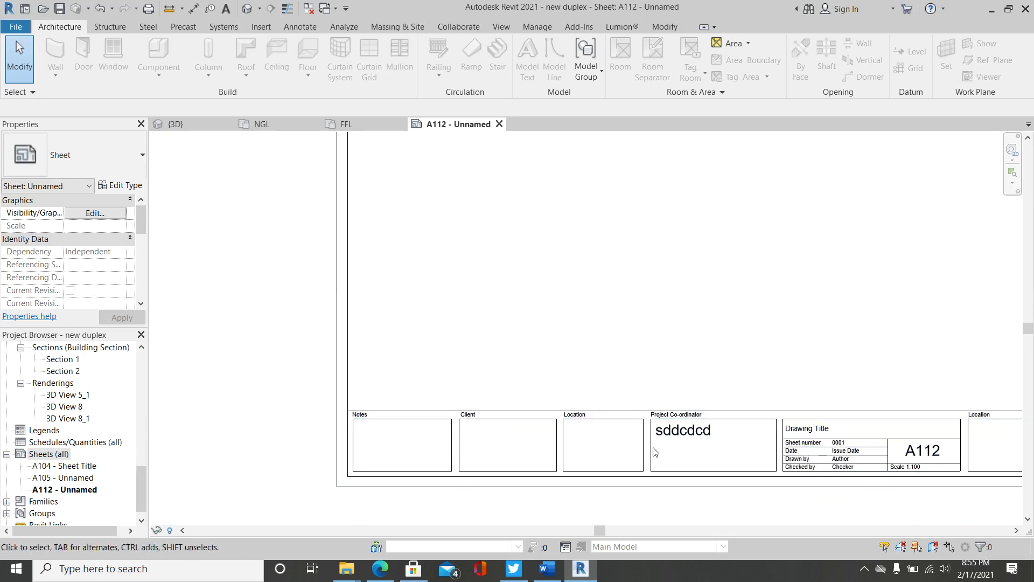
pyautogui.scroll(-1, 653, 452)
pyautogui.scroll(2, 787, 445)
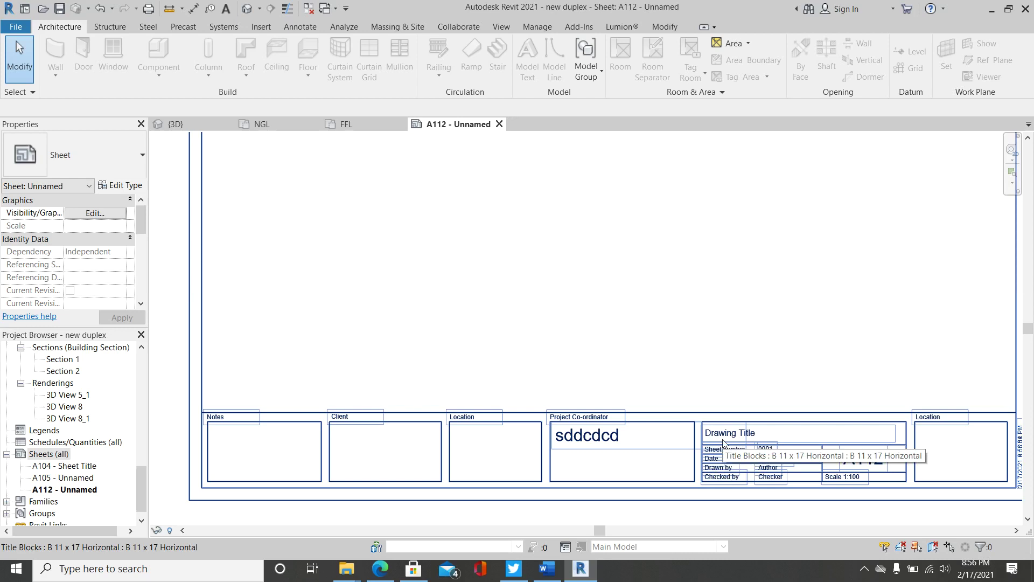
pyautogui.scroll(-5, 608, 423)
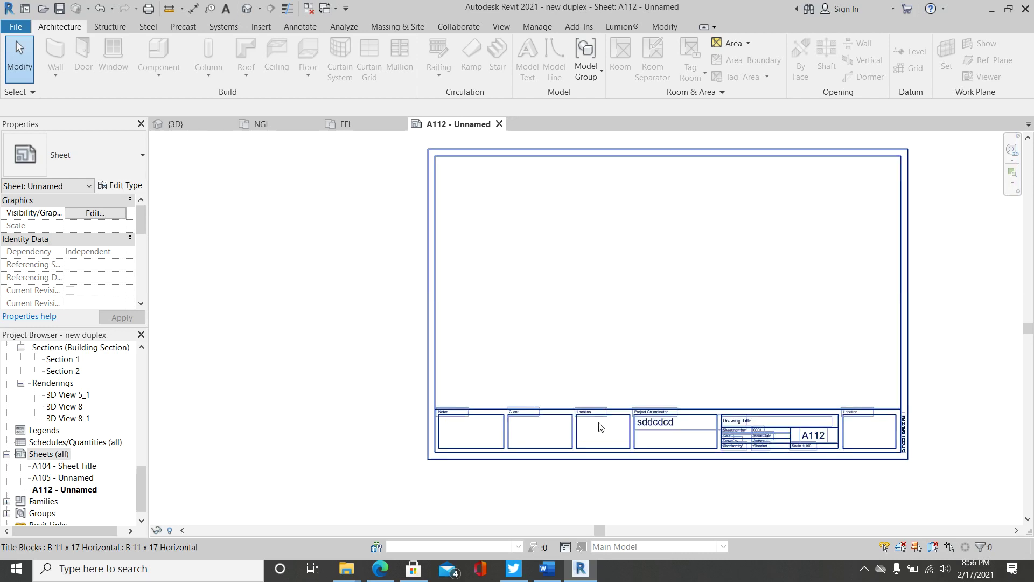
pyautogui.scroll(2, 705, 356)
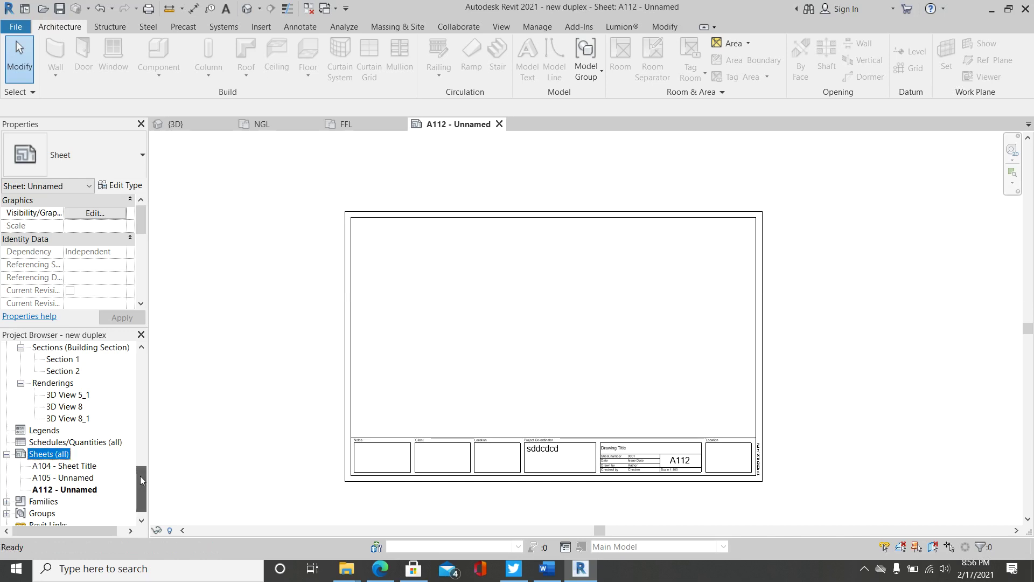
# Step: Place the FFL floor plan on the new sheet, save the project and dismiss the reminder interval options
pyautogui.moveTo(140, 476); pyautogui.dragTo(131, 367)
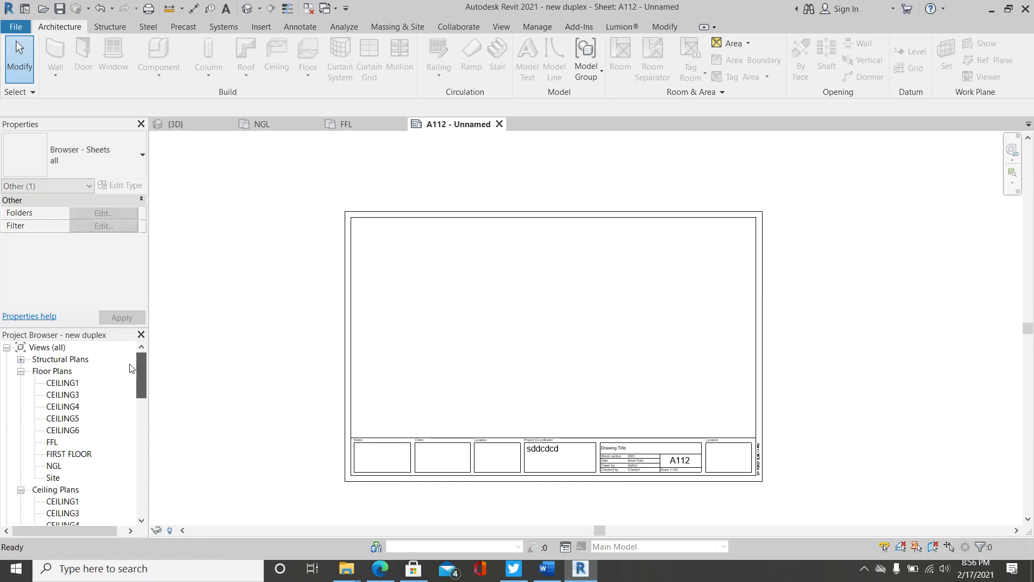
pyautogui.click(52, 442)
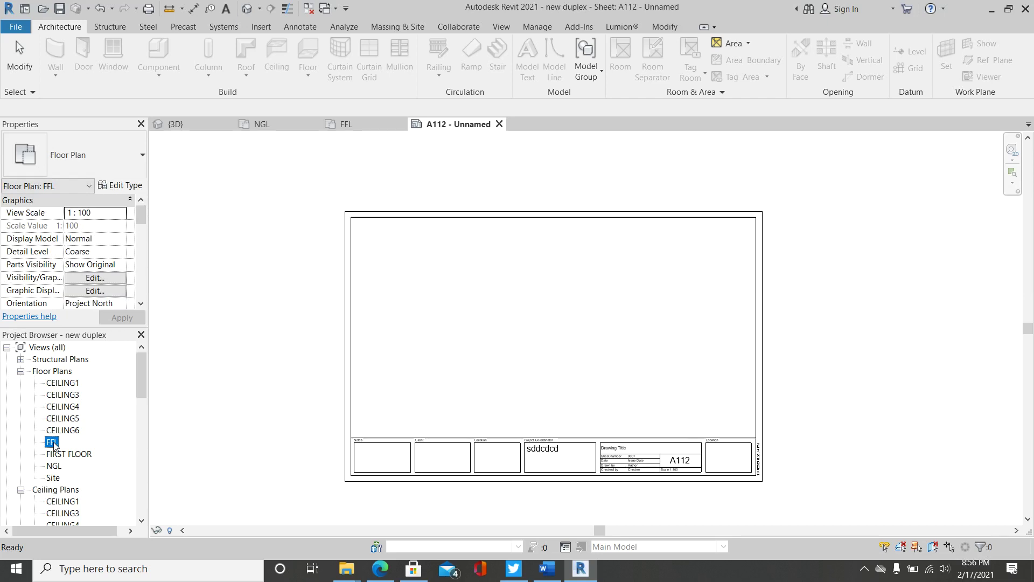
pyautogui.moveTo(54, 445); pyautogui.dragTo(542, 341)
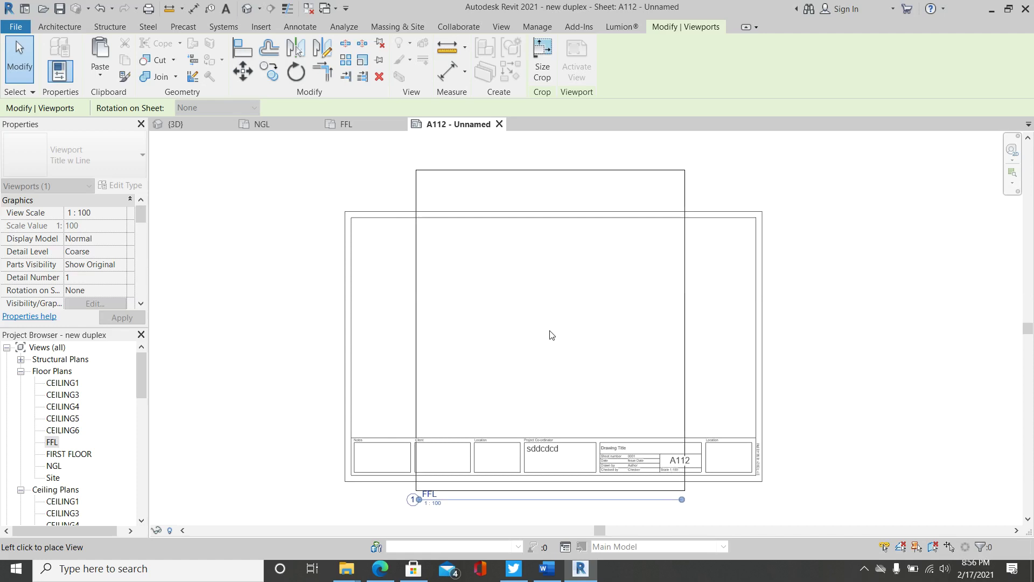
pyautogui.click(550, 335)
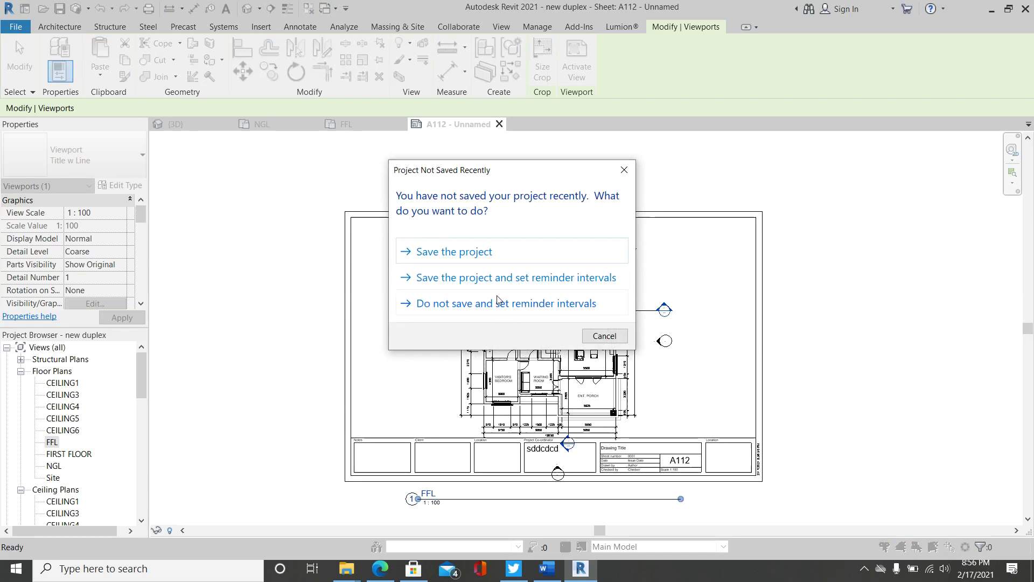
pyautogui.click(482, 269)
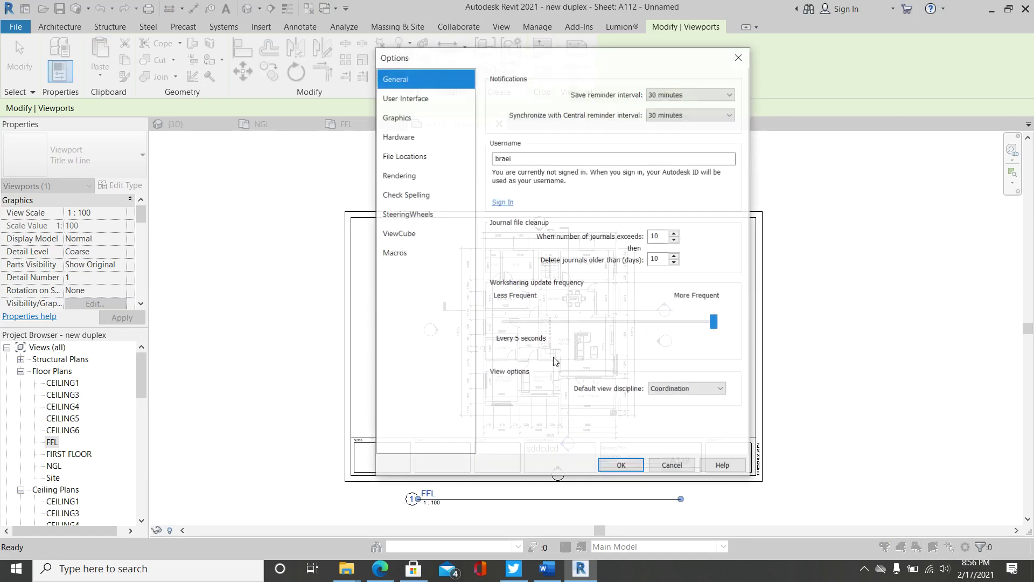
pyautogui.click(740, 56)
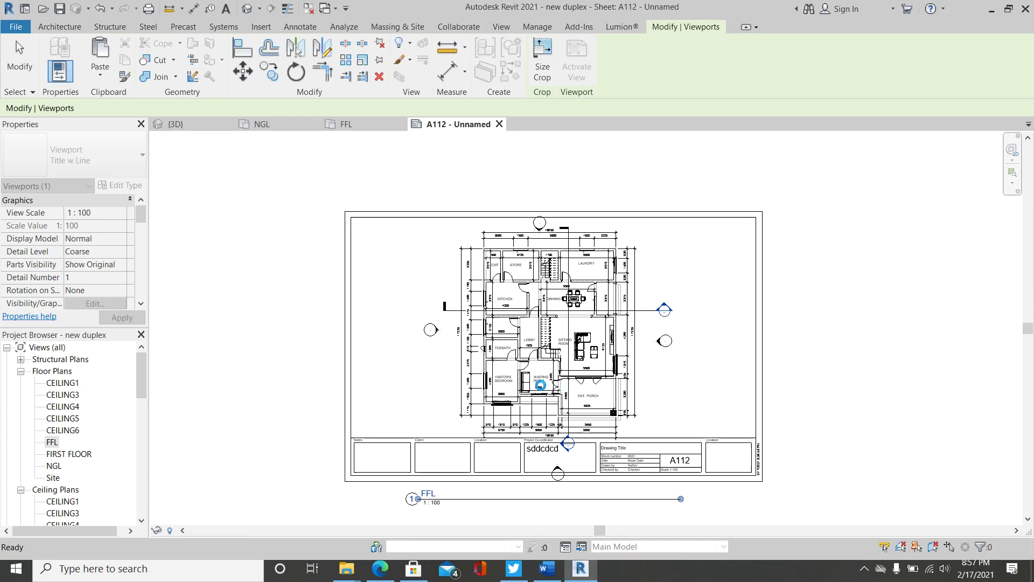
# Step: Nudge the FFL viewport slightly up and to the left to position the plan above the sheet's title block
pyautogui.scroll(3, 540, 385)
pyautogui.click(541, 385)
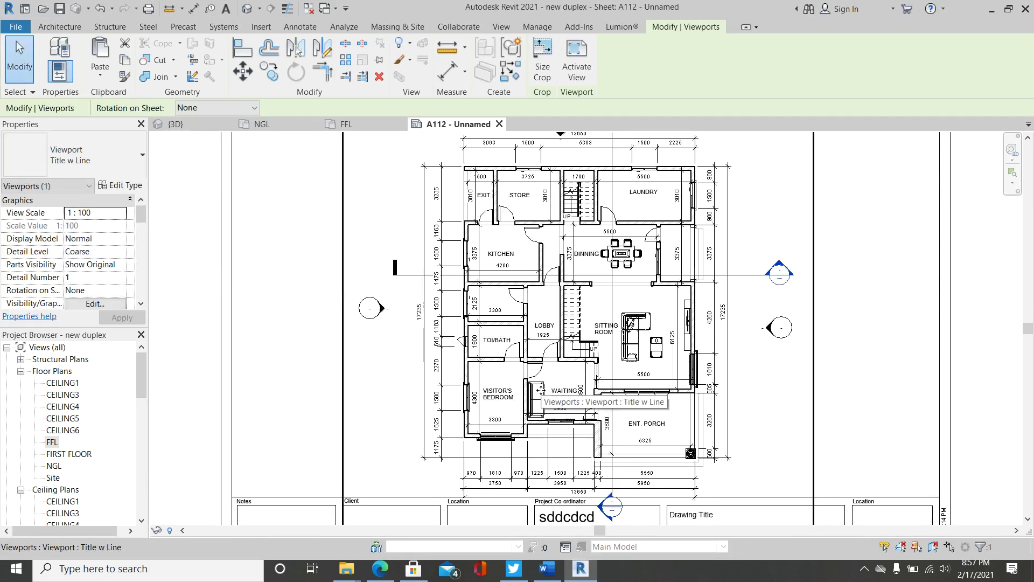
pyautogui.scroll(-2, 560, 314)
pyautogui.scroll(-1, 561, 314)
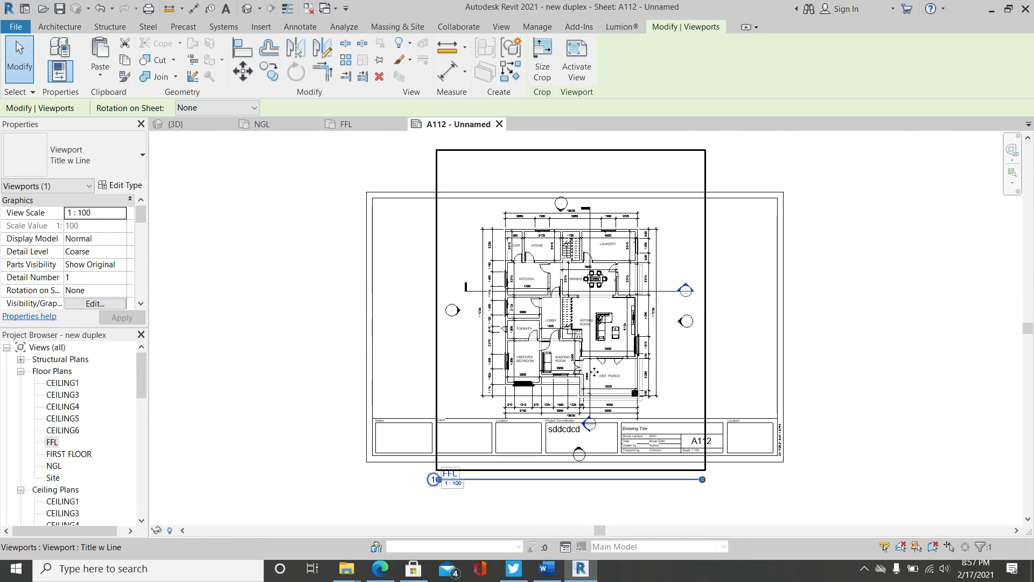
pyautogui.press('Up')
pyautogui.press('Up')
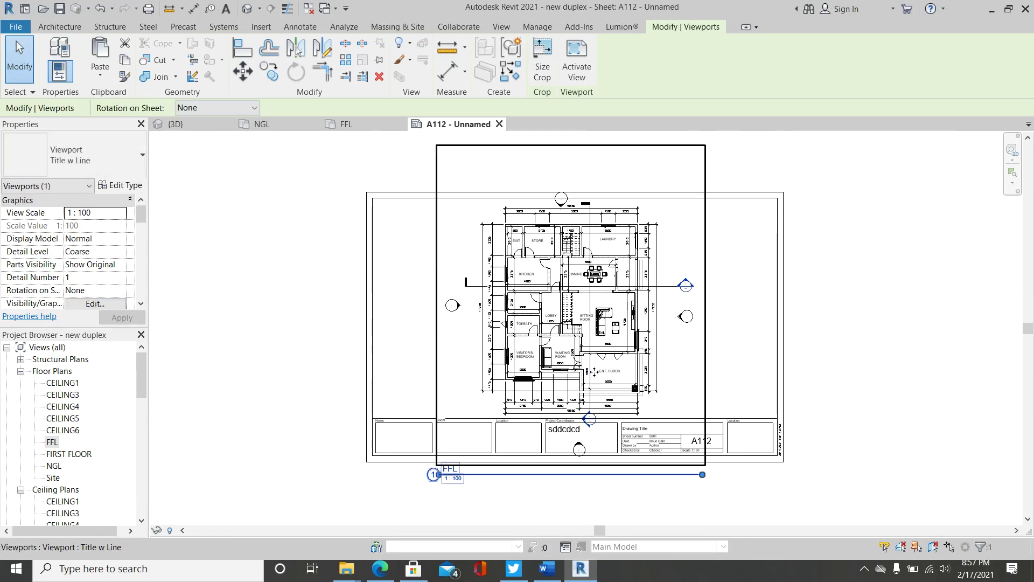
pyautogui.press('Down')
pyautogui.press('Right')
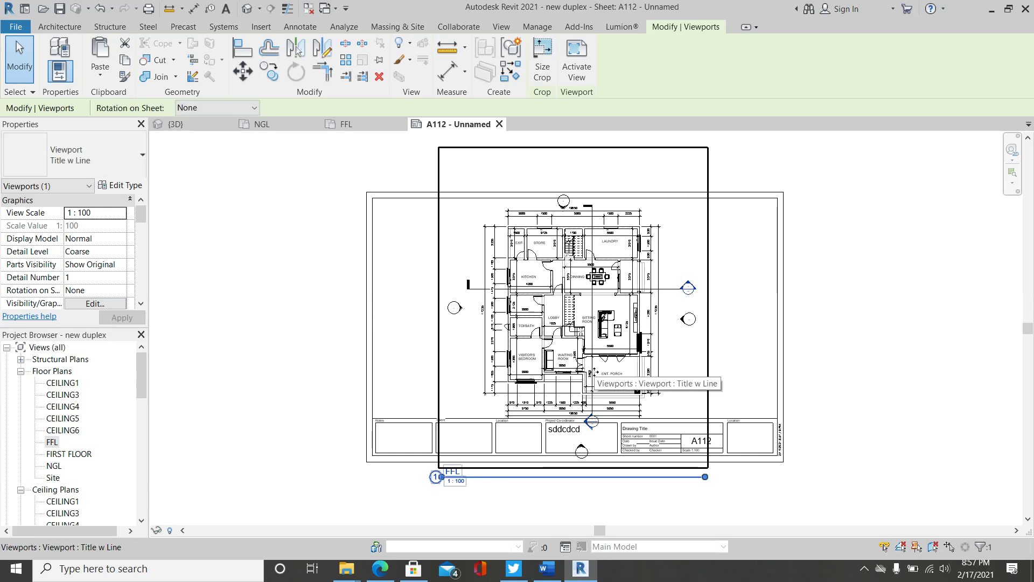
pyautogui.press('Left')
pyautogui.press('Left')
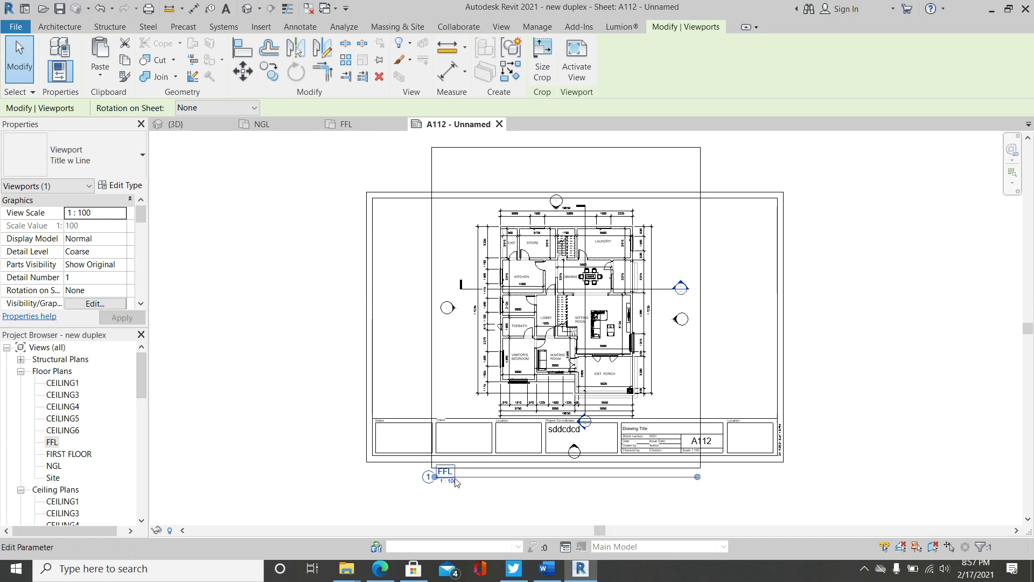
# Step: Shorten the FFL viewport's title line to about half its length
pyautogui.moveTo(697, 477); pyautogui.dragTo(564, 479)
pyautogui.click(535, 506)
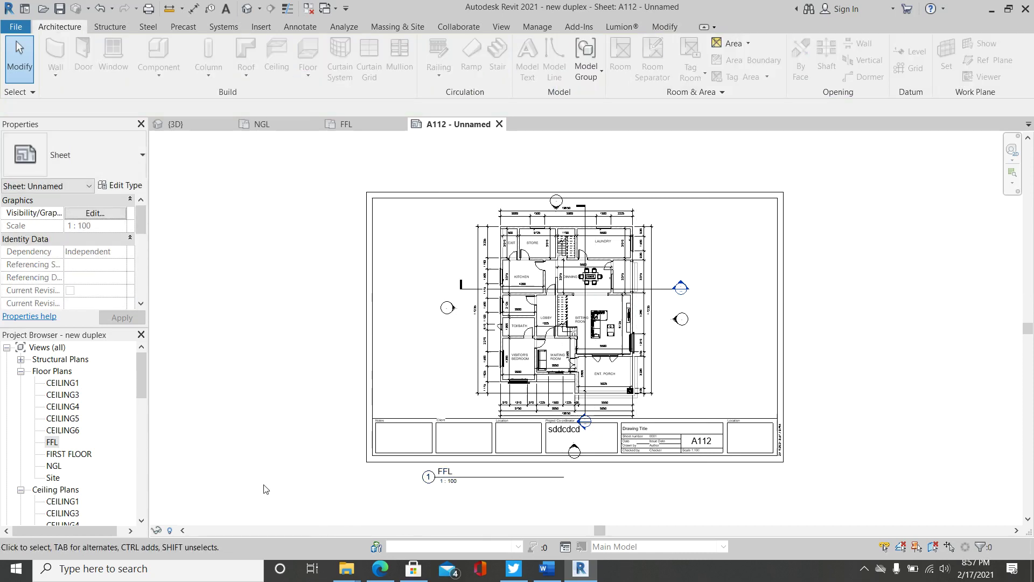
pyautogui.click(450, 492)
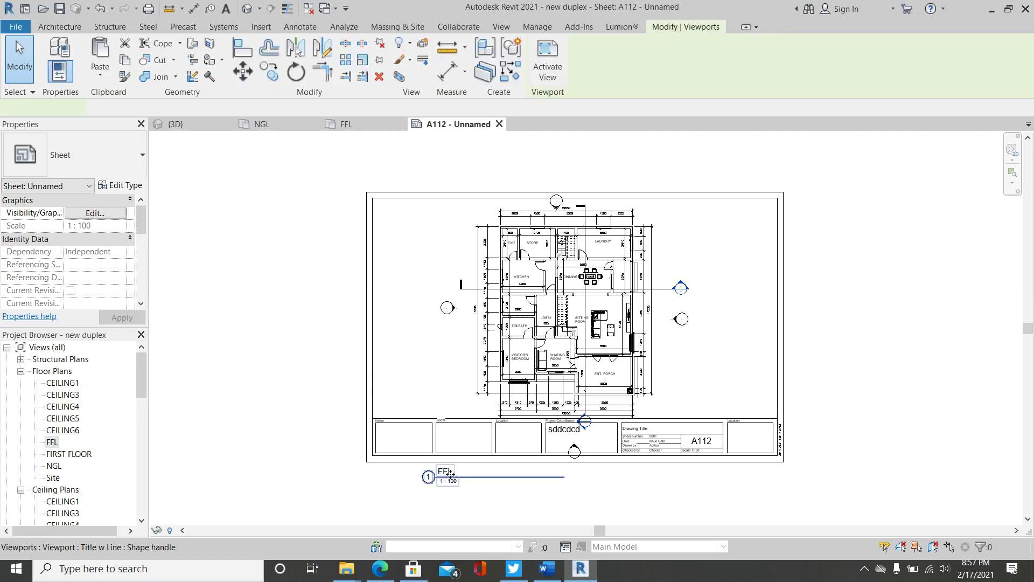
# Step: Rename the FFL floor plan view as GROUND FLOOR PLAN, renaming the corresponding level and views as well
pyautogui.click(52, 443)
pyautogui.rightClick(52, 443)
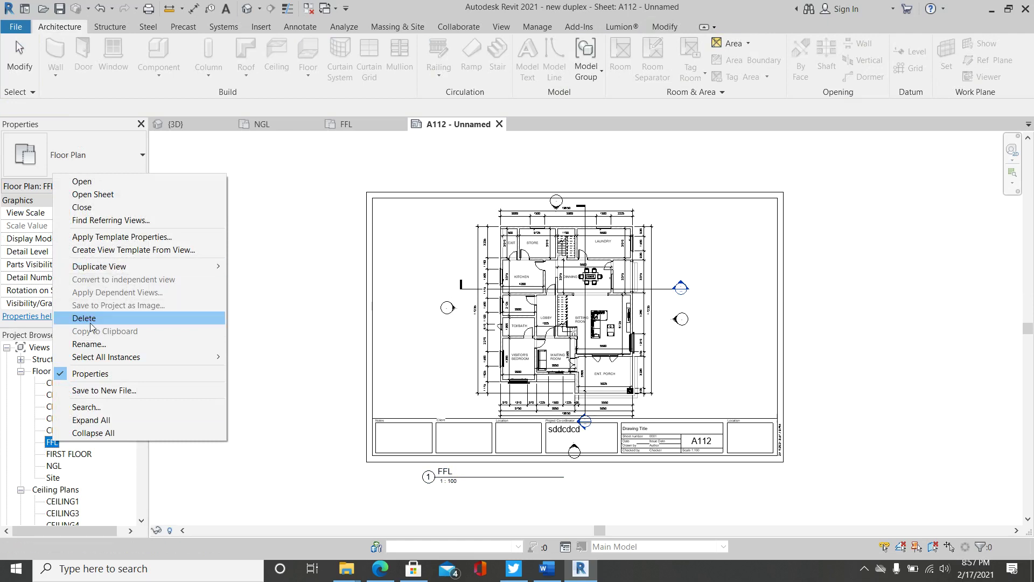
pyautogui.click(89, 344)
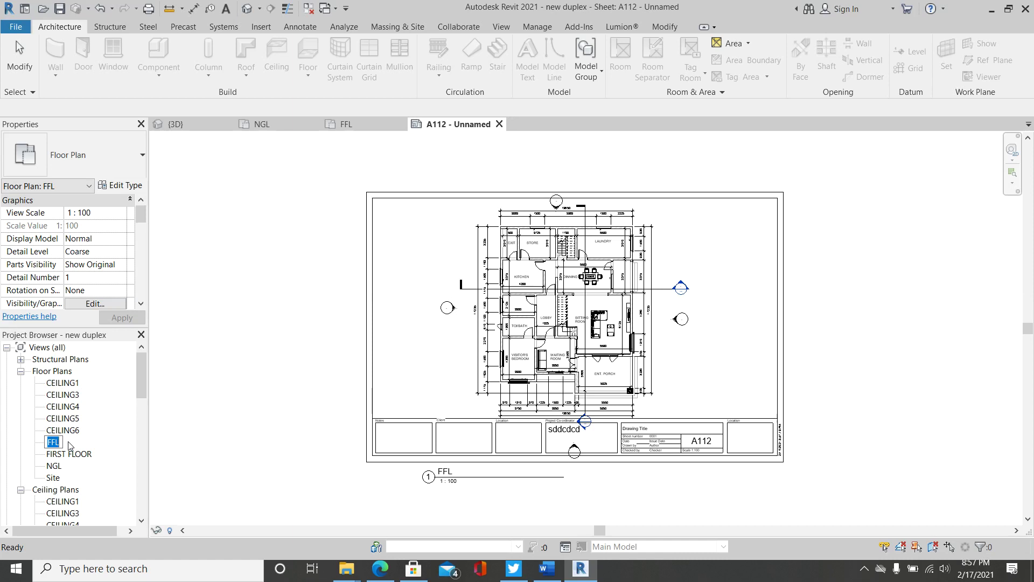
pyautogui.write('GROUND FLOOR')
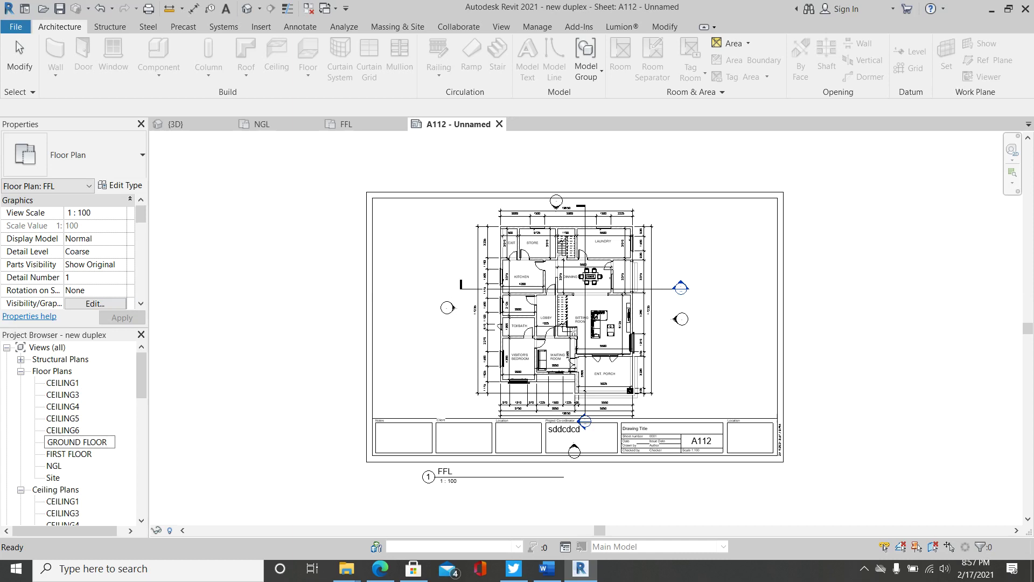
pyautogui.write(' PLAN')
pyautogui.press('Return')
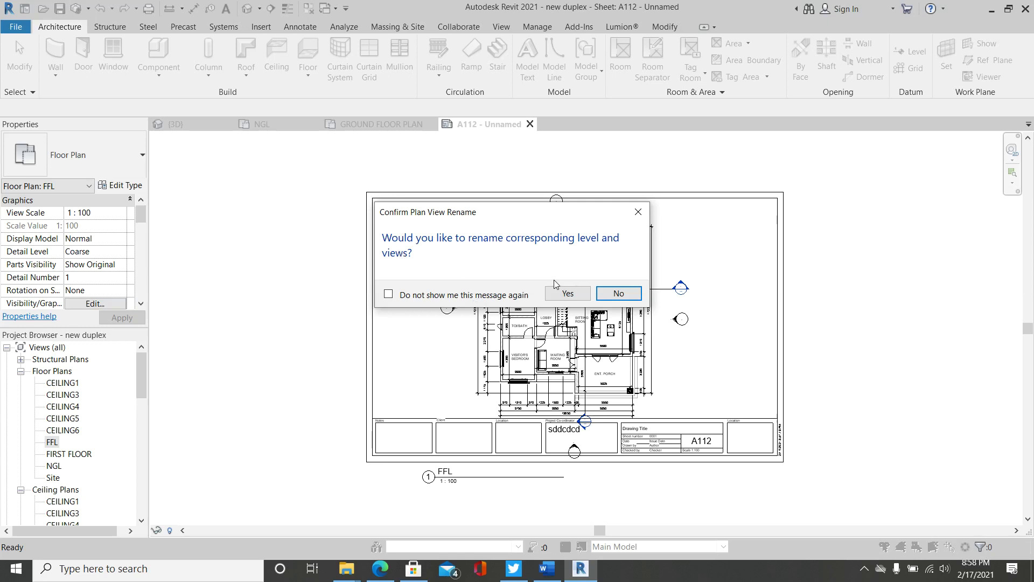
pyautogui.click(566, 293)
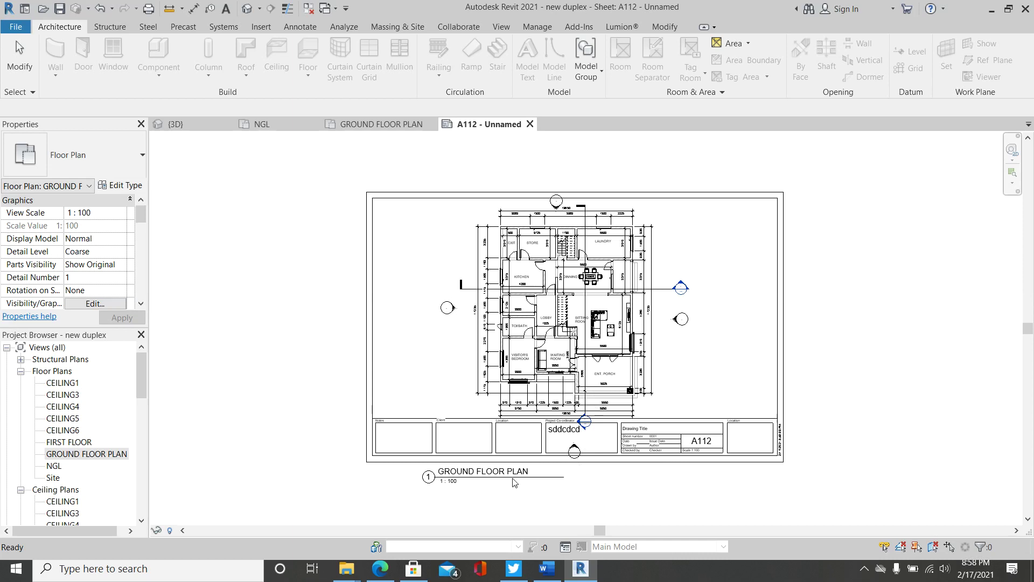
pyautogui.press('Escape')
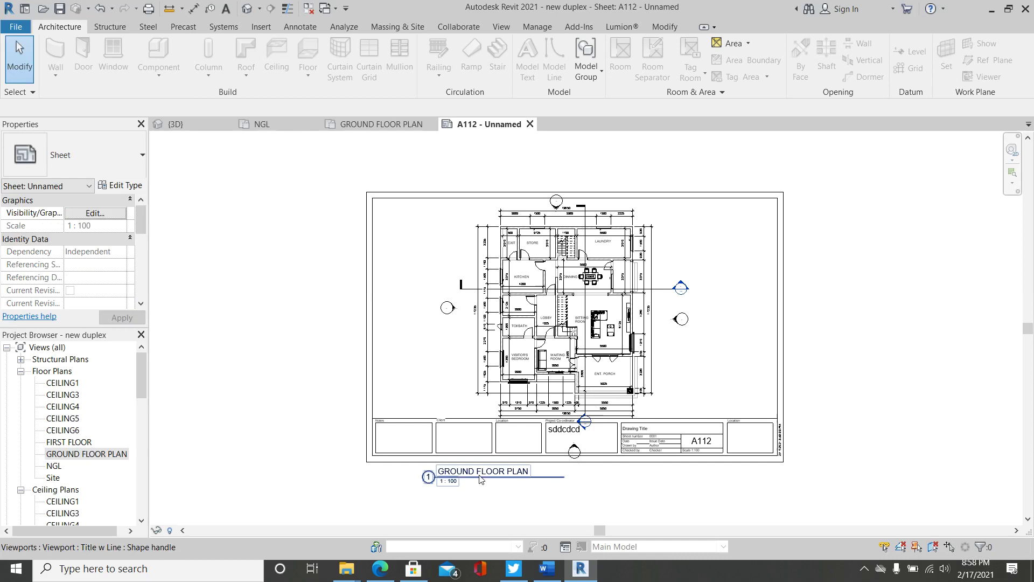
# Step: Move the viewport title up and to the left, inside the sheet border just above the Notes and Client boxes
pyautogui.click(484, 478)
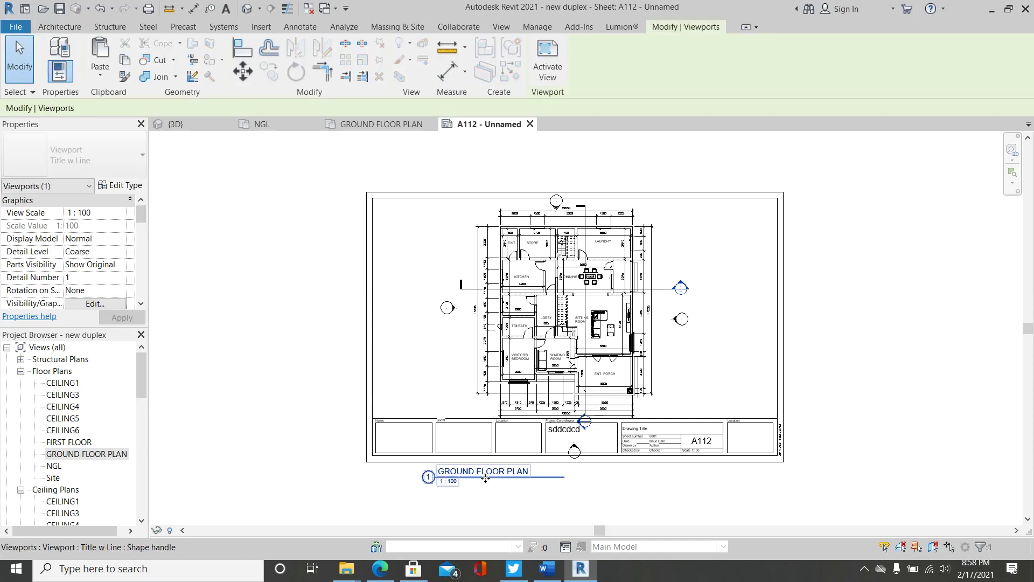
pyautogui.press('Up')
pyautogui.press('Up')
pyautogui.press('Up')
pyautogui.press('Up')
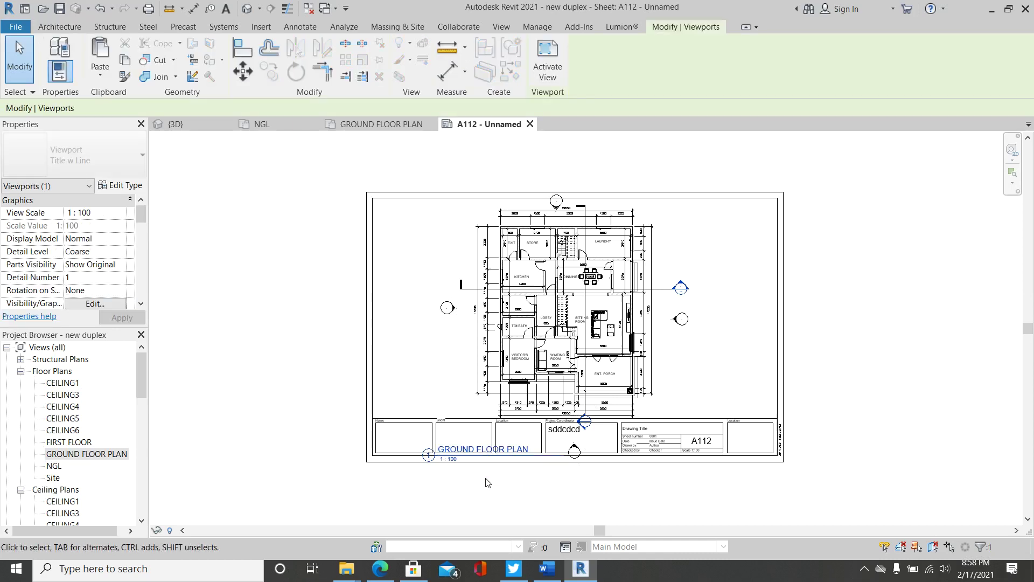
pyautogui.press('Up')
pyautogui.press('Up')
pyautogui.press('Up')
pyautogui.press('Up')
pyautogui.press('Up')
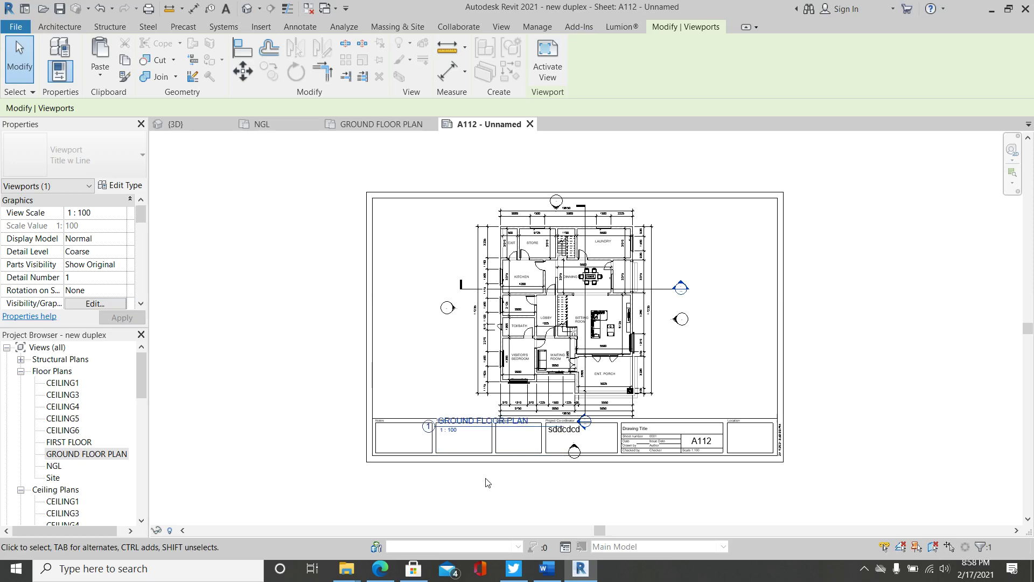
pyautogui.press('Up')
pyautogui.press('Up')
pyautogui.press('Up')
pyautogui.press('Up')
pyautogui.press('Up')
pyautogui.press('Up')
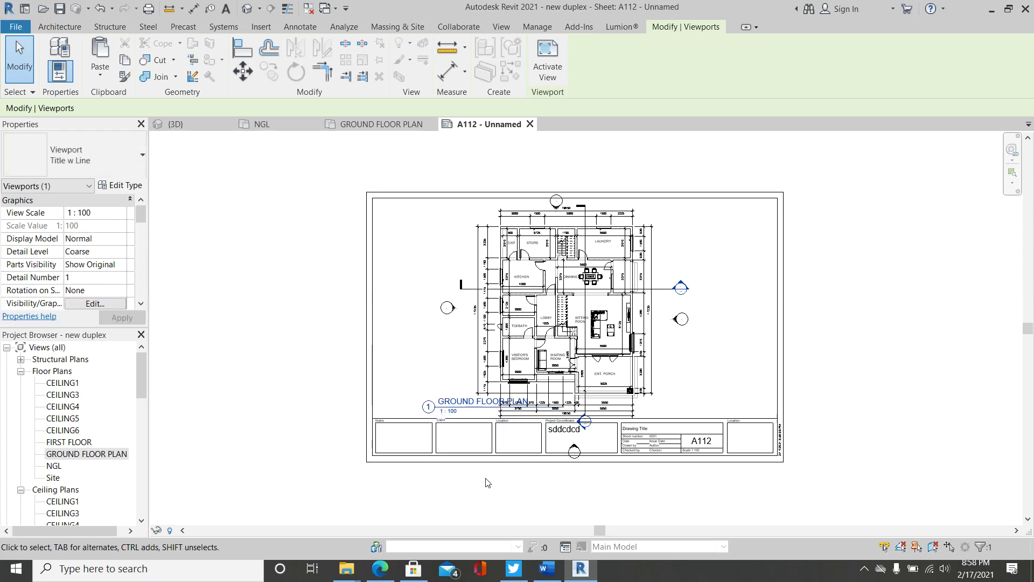
pyautogui.press('Left')
pyautogui.press('Left')
pyautogui.press('Left')
pyautogui.press('Left')
pyautogui.press('Left')
pyautogui.press('Left')
pyautogui.press('Left')
pyautogui.press('Left')
pyautogui.press('Left')
pyautogui.press('Left')
pyautogui.press('Left')
pyautogui.press('Left')
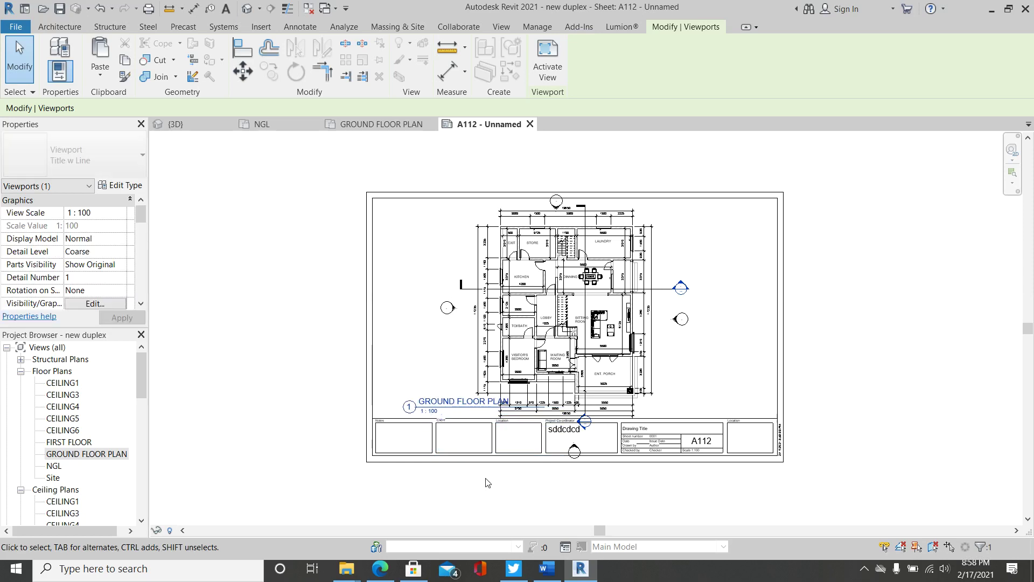
pyautogui.press('Left')
pyautogui.press('Left')
pyautogui.press('Left')
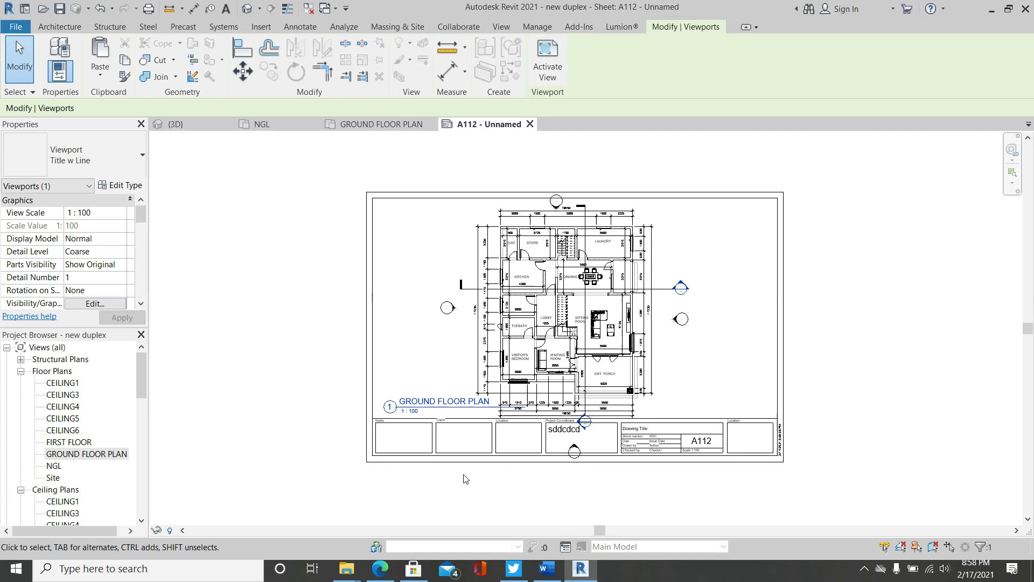
# Step: Shorten the viewport's title line so it ends with the GROUND FLOOR PLAN text
pyautogui.scroll(3, 431, 420)
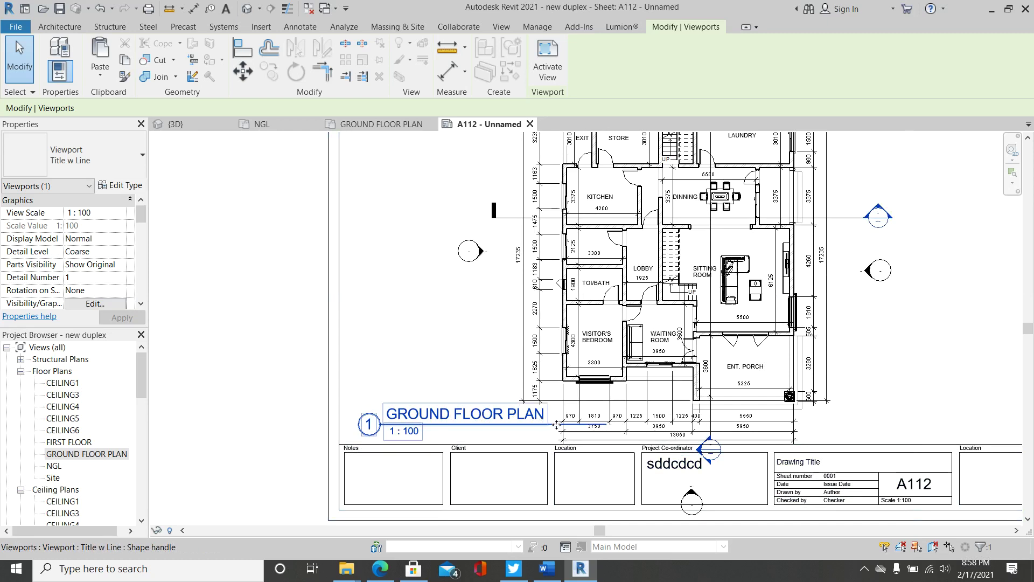
pyautogui.scroll(-4, 487, 430)
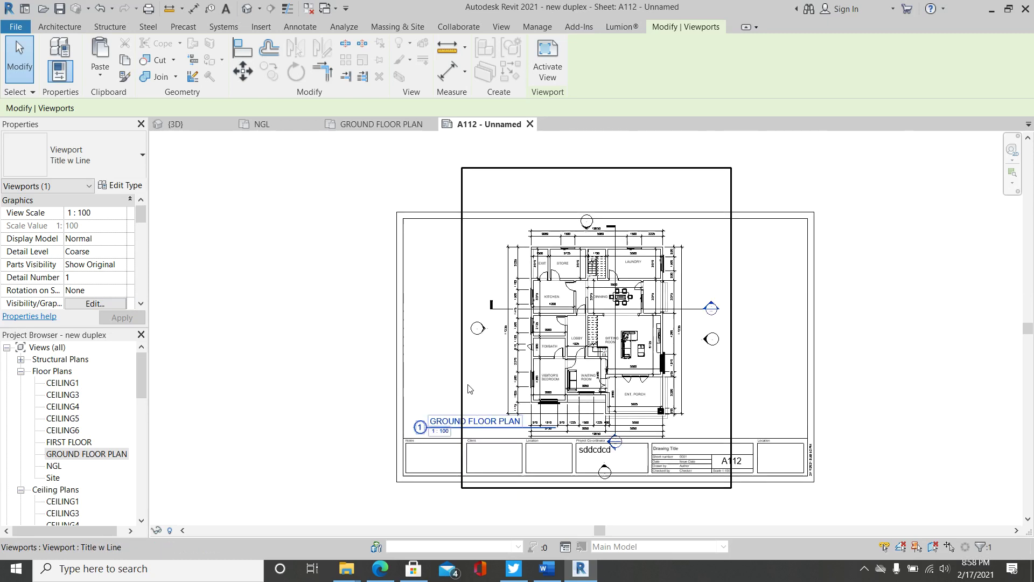
pyautogui.click(470, 390)
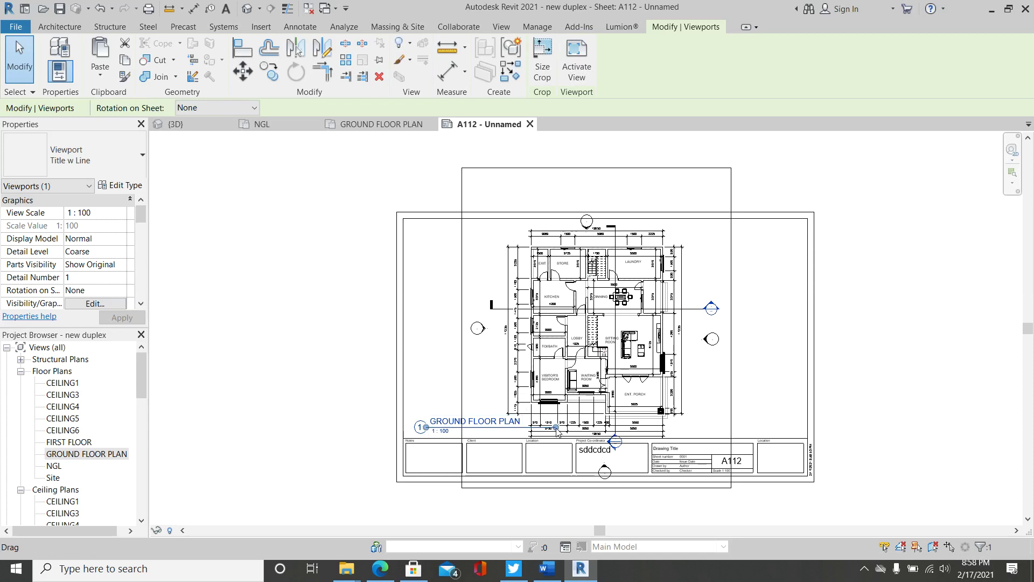
pyautogui.moveTo(557, 431); pyautogui.dragTo(521, 429)
pyautogui.click(346, 492)
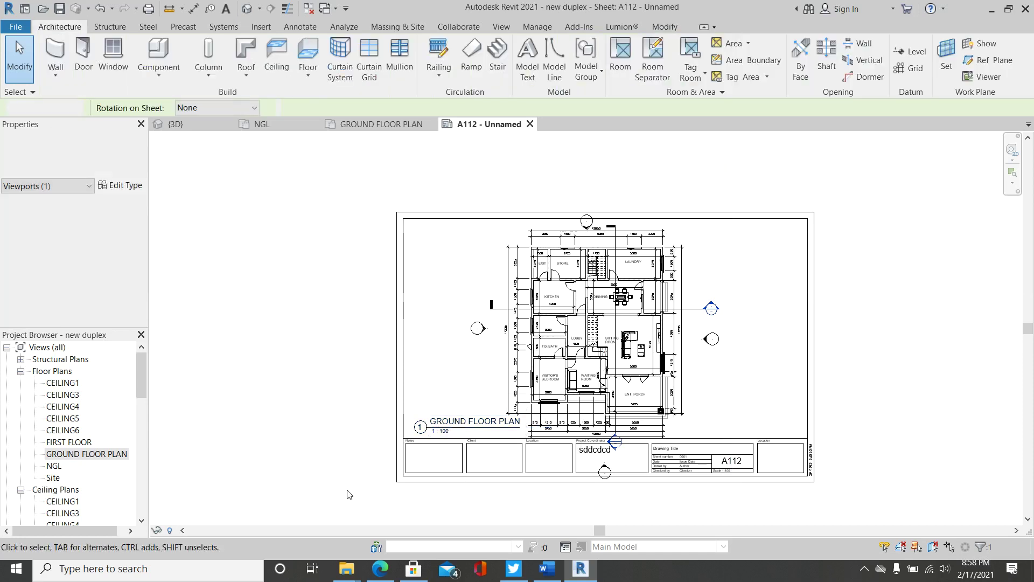
pyautogui.scroll(3, 467, 393)
pyautogui.scroll(-2, 545, 330)
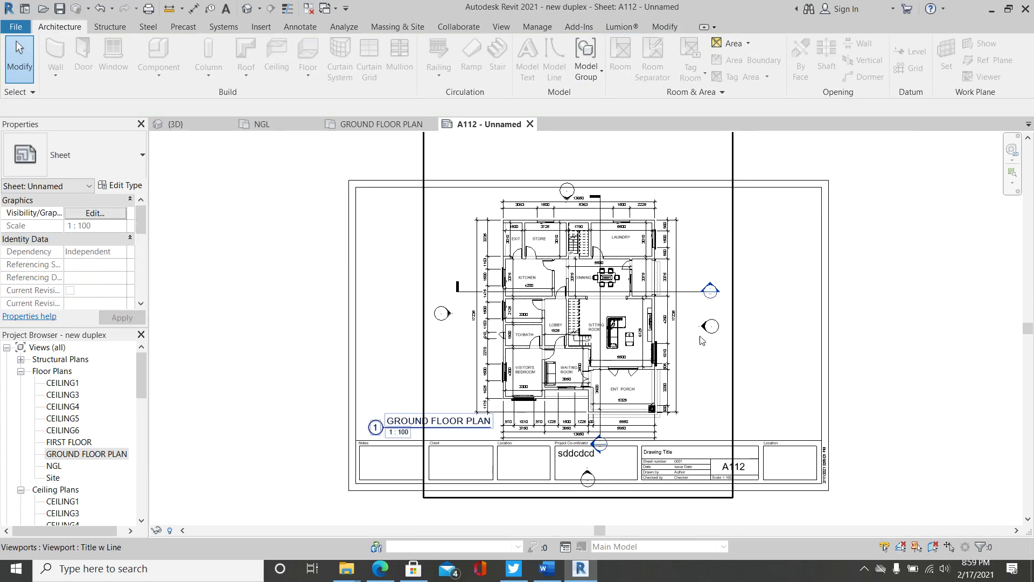
pyautogui.scroll(2, 727, 354)
pyautogui.scroll(-1, 701, 353)
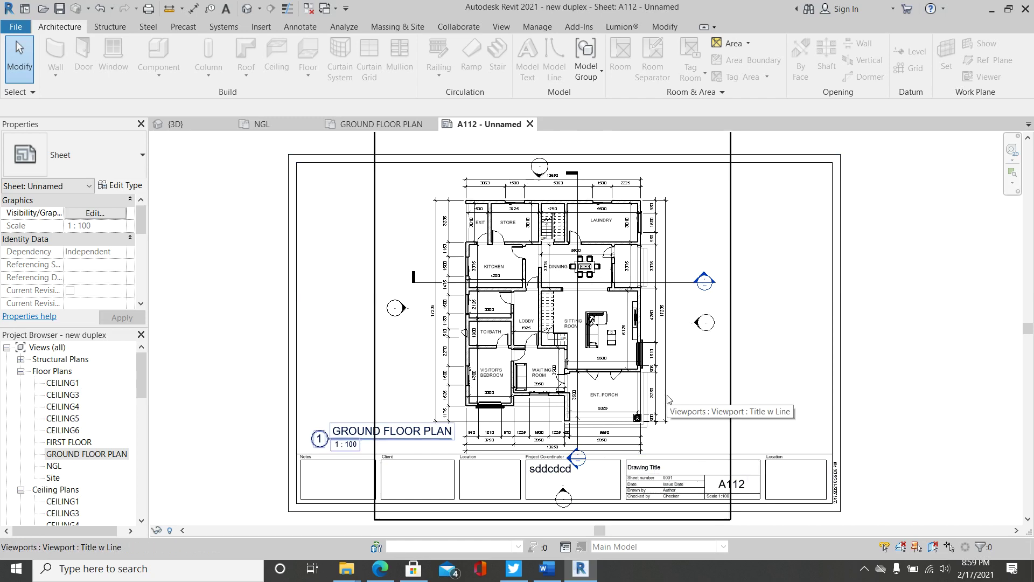
pyautogui.doubleClick(617, 428)
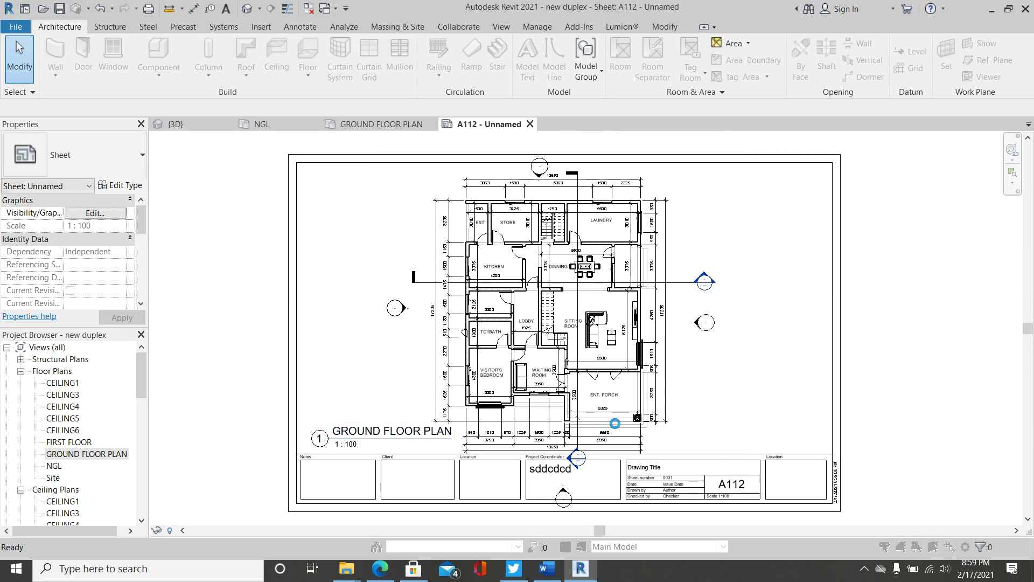
# Step: Preview the Microsoft Print to PDF output of the sheet with the print range set to the visible portion of the current window
pyautogui.hotkey('ctrl', 'p')
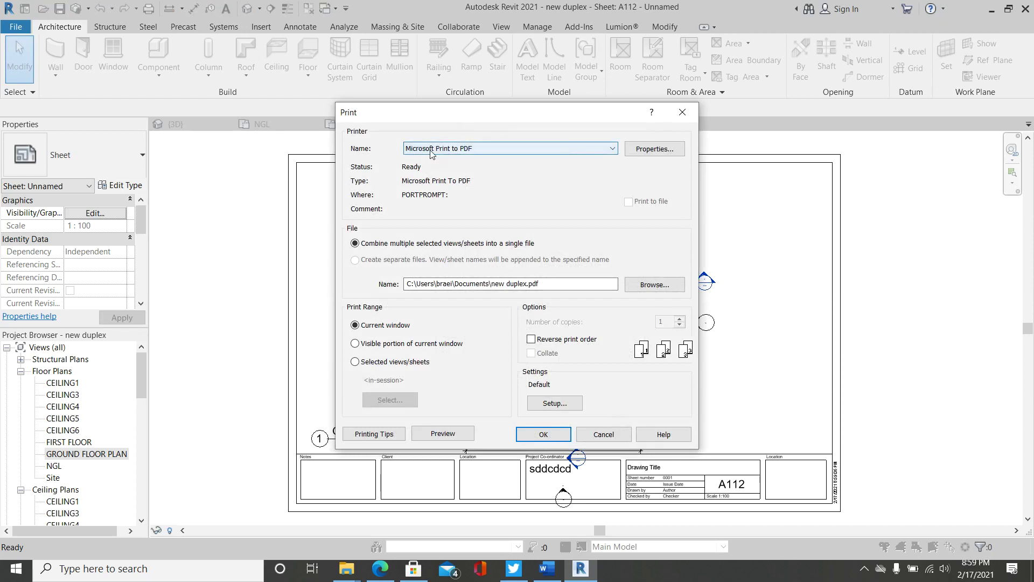
pyautogui.click(535, 154)
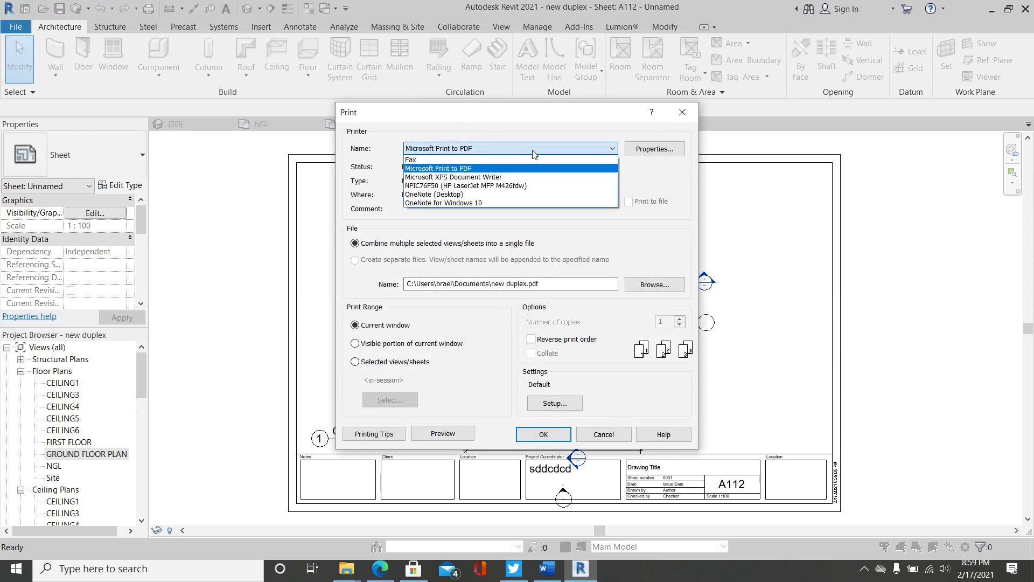
pyautogui.click(535, 155)
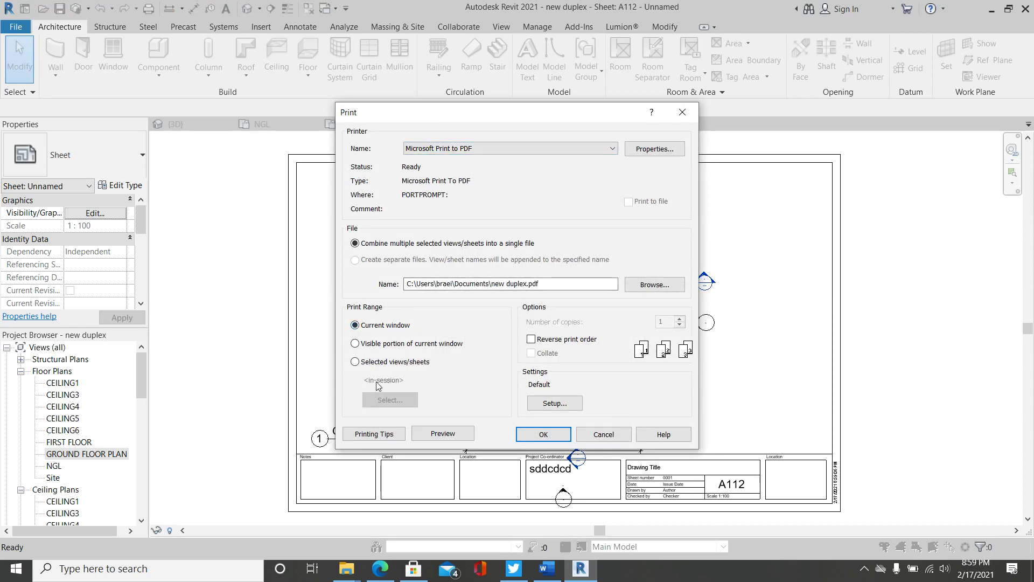
pyautogui.click(355, 362)
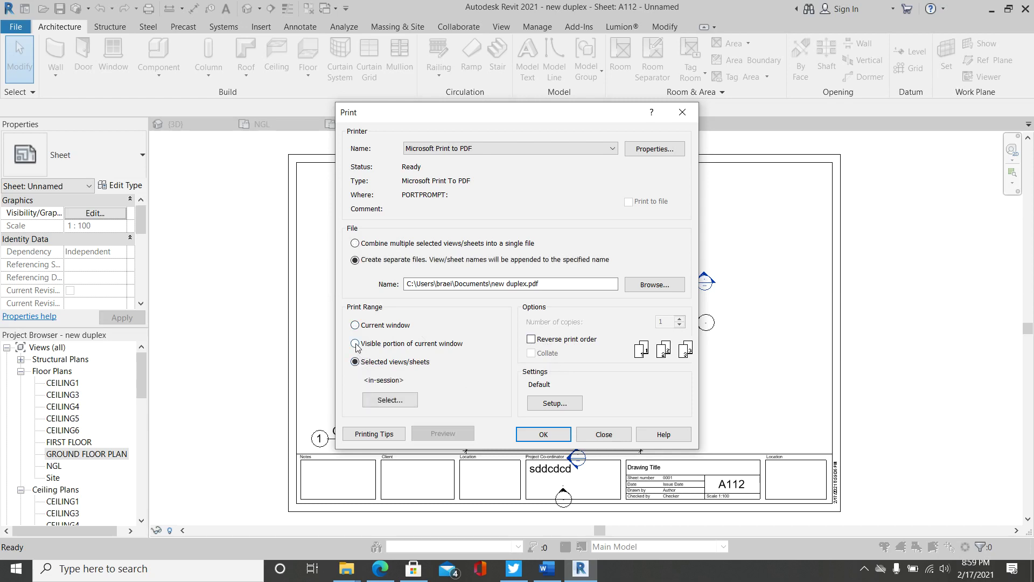
pyautogui.click(355, 344)
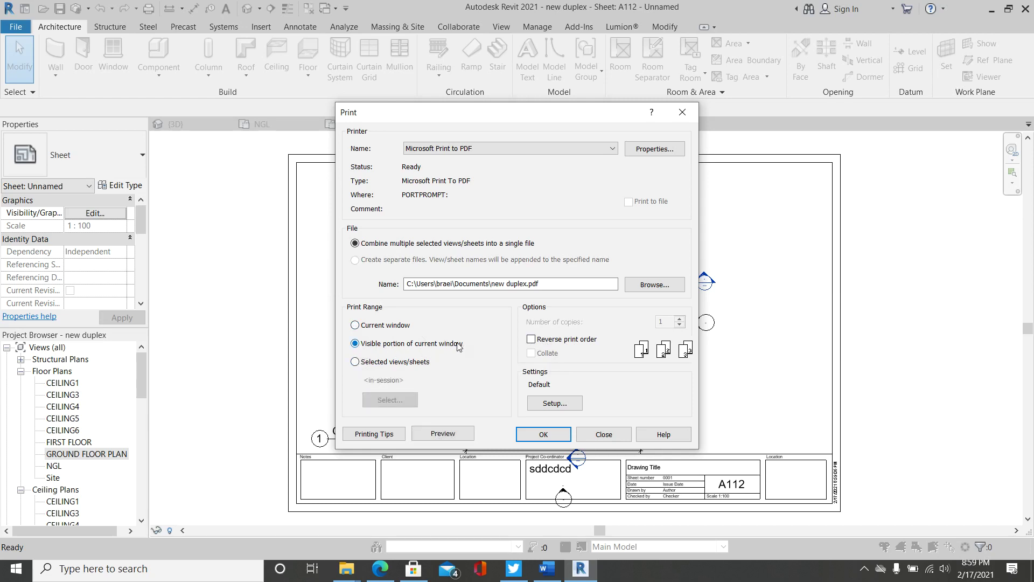
pyautogui.click(456, 432)
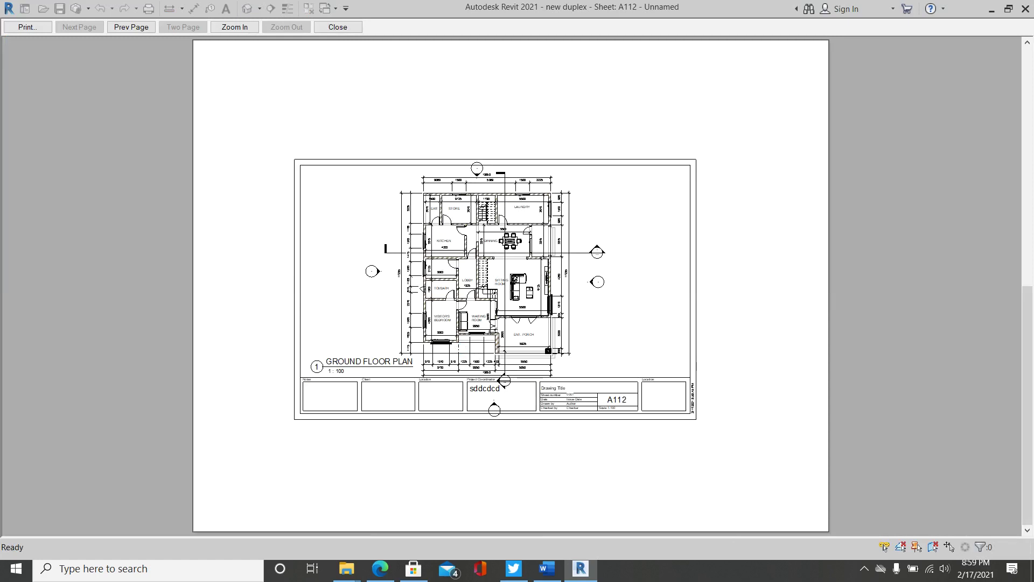
pyautogui.click(326, 28)
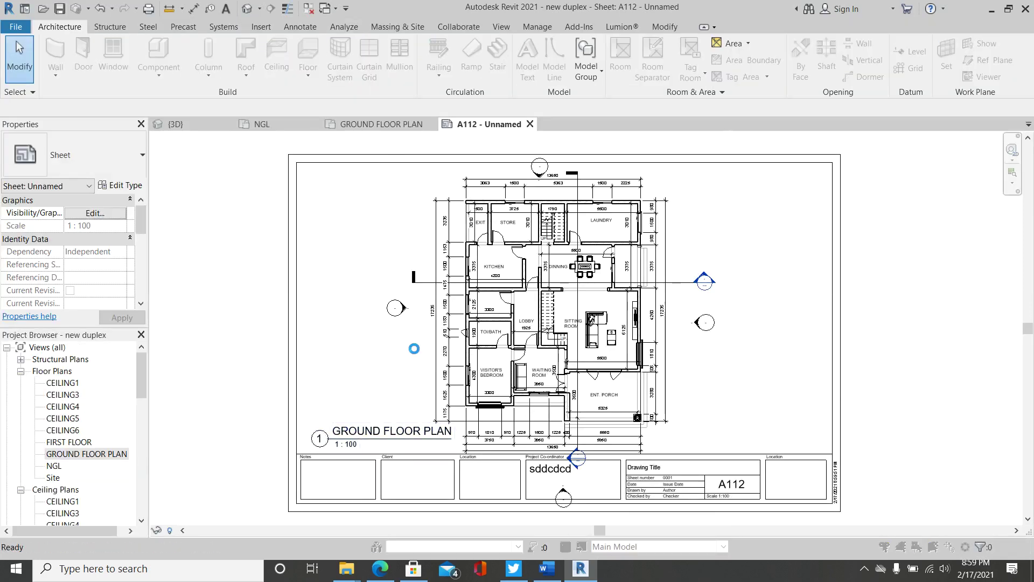
# Step: Set the print range to the current window and preview the sheet's print output
pyautogui.click(355, 364)
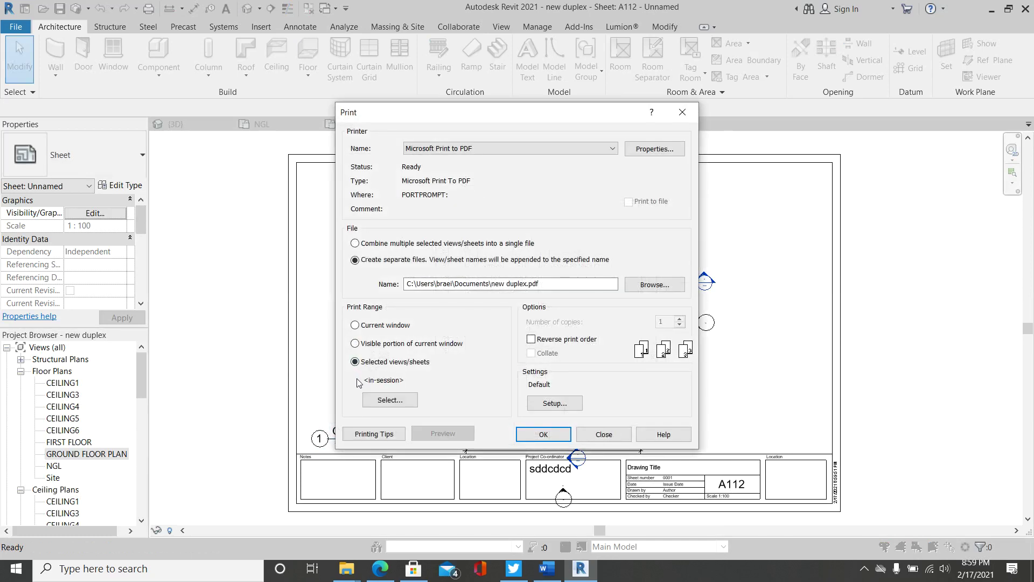
pyautogui.click(355, 325)
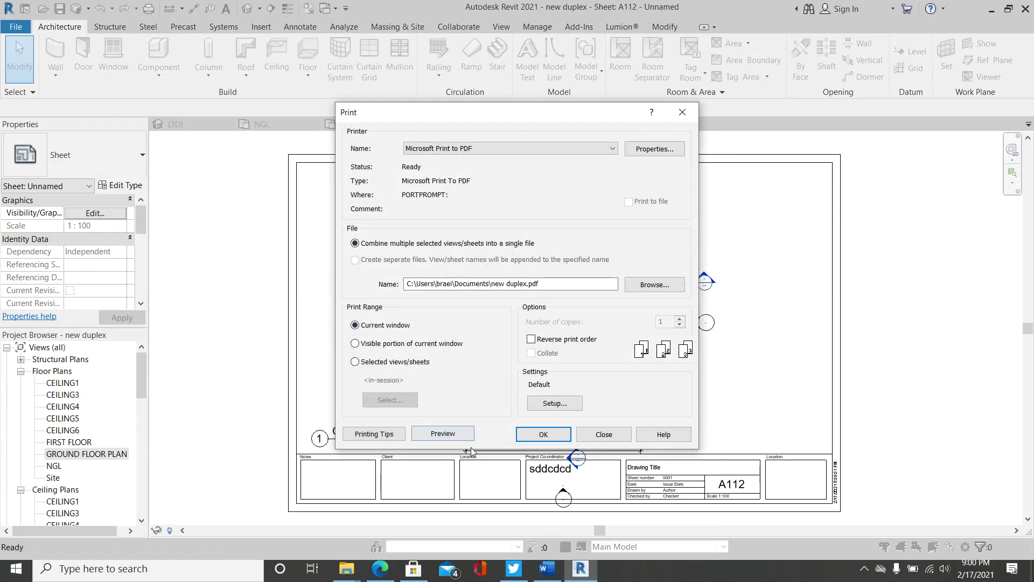
pyautogui.click(443, 434)
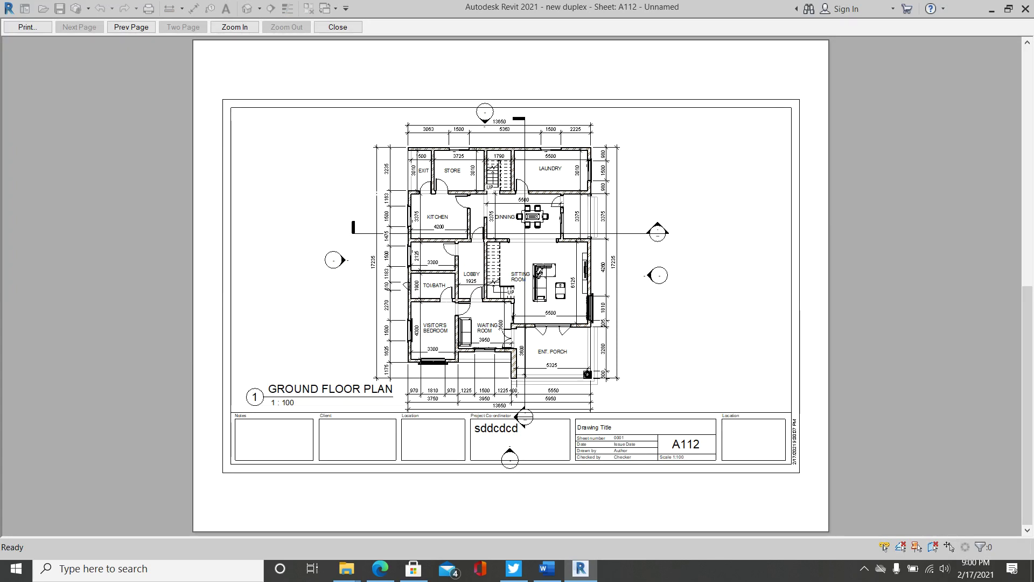
# Step: Print the sheet to a PDF file named Ground floor plan on the Desktop
pyautogui.click(27, 27)
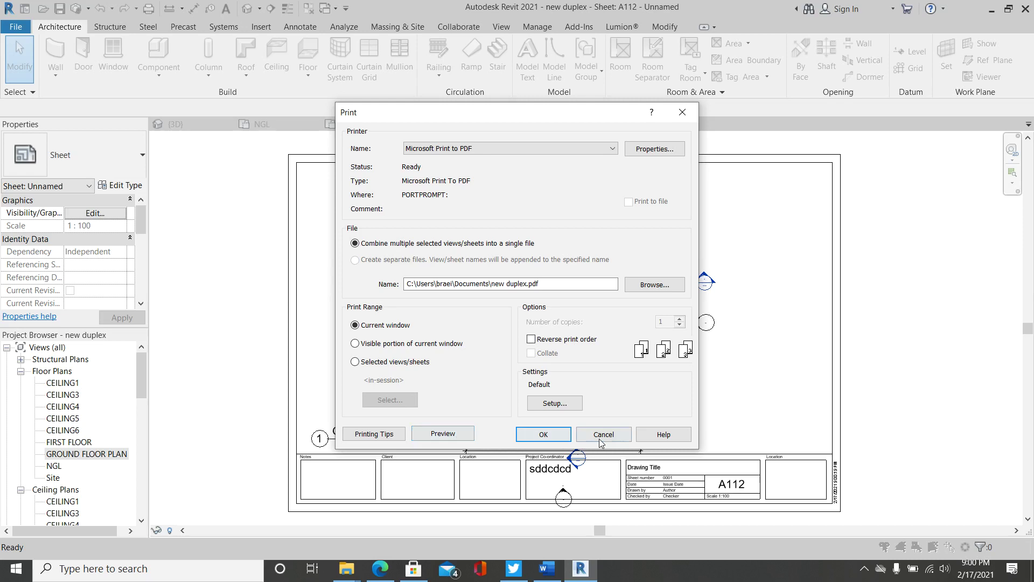
pyautogui.click(541, 435)
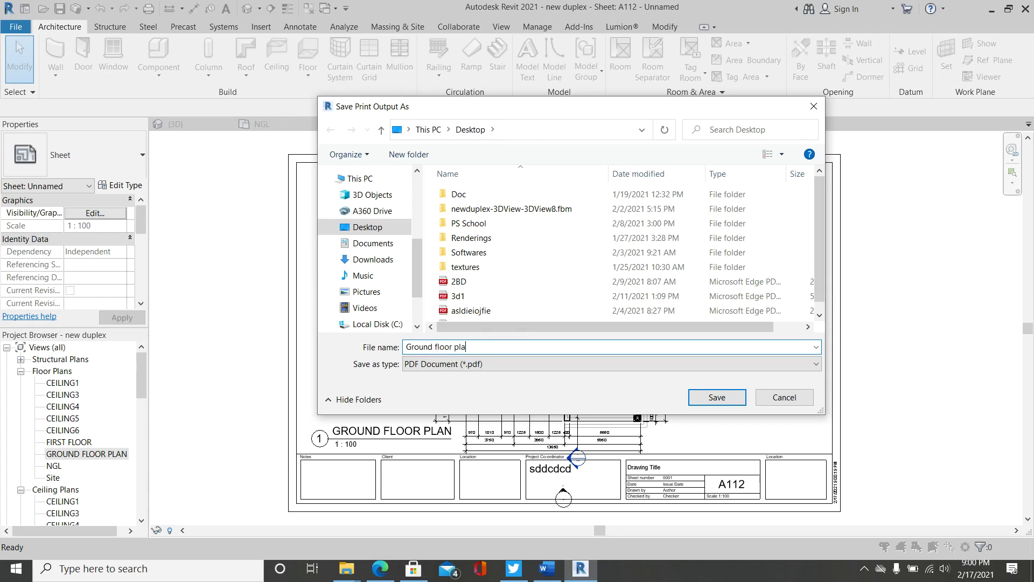
pyautogui.click(711, 403)
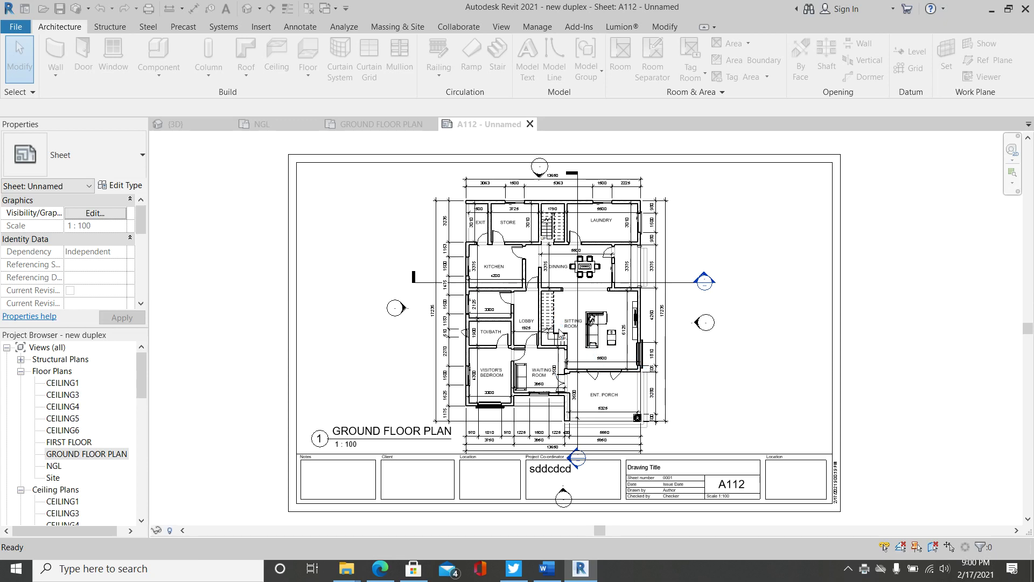
# Step: Switch to the Ground floor plan PDF in Edge and examine the printed plan and its title block
pyautogui.click(992, 9)
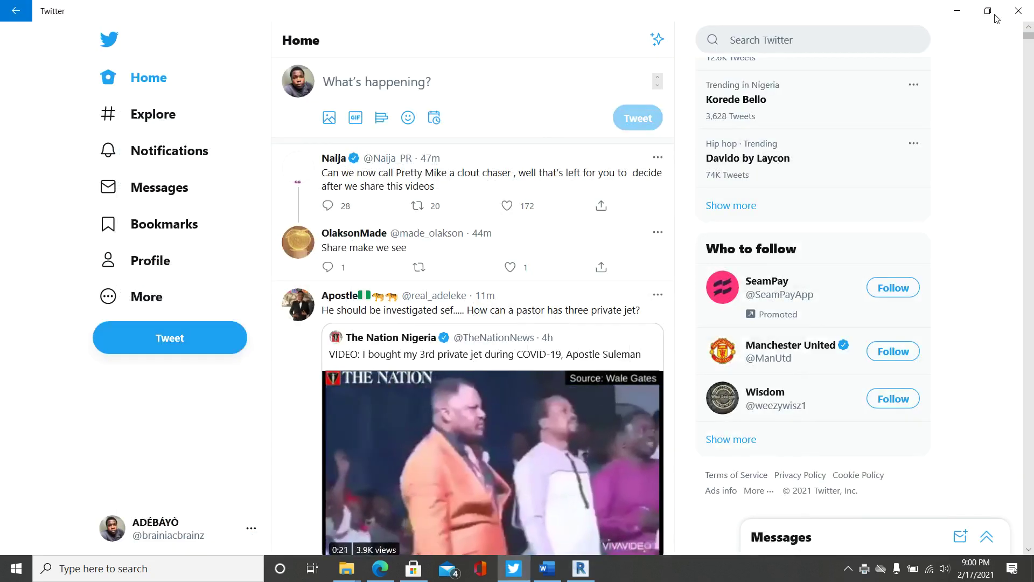
pyautogui.click(957, 10)
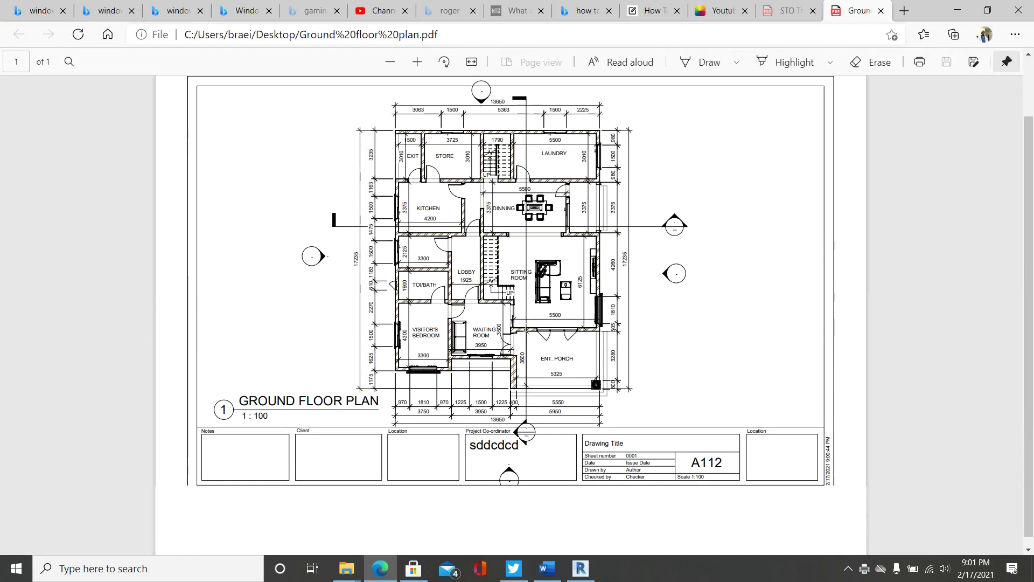
pyautogui.scroll(-1, 488, 388)
pyautogui.scroll(-2, 510, 315)
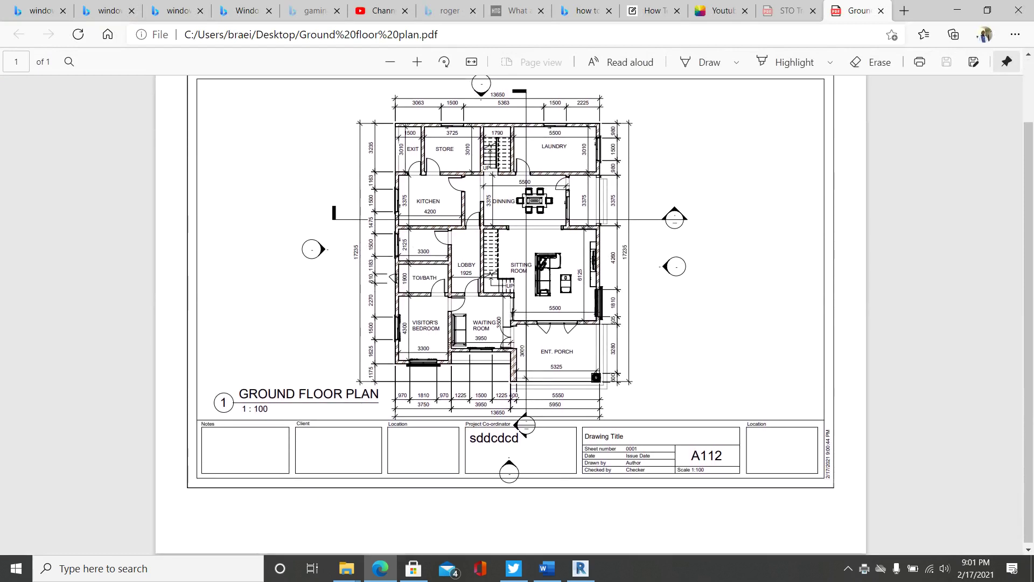
pyautogui.scroll(3, 511, 315)
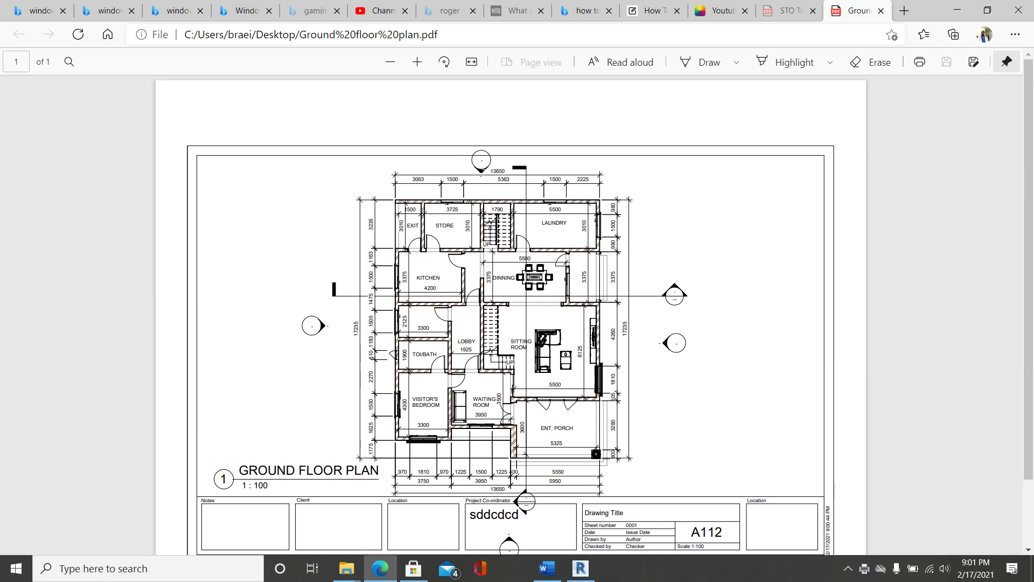
pyautogui.scroll(-3, 512, 160)
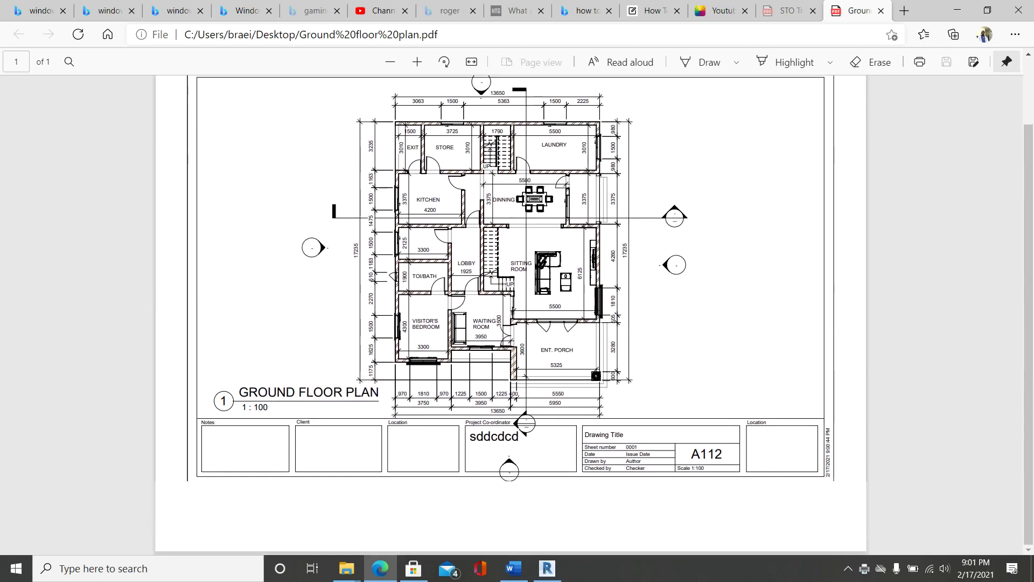